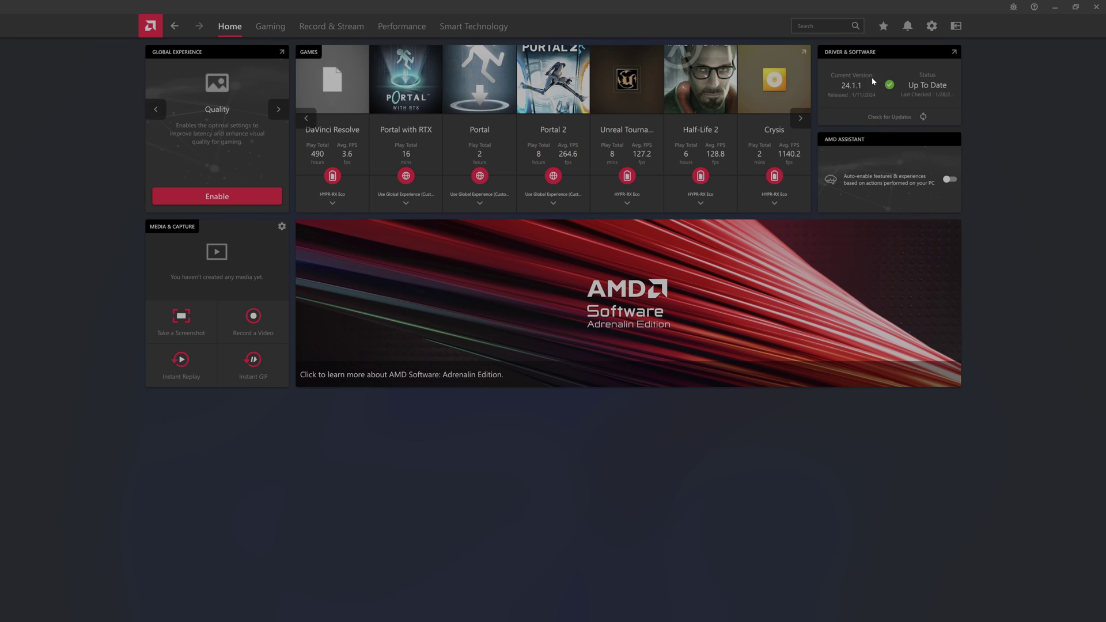
{"action": "left_click", "coordinate": [950, 181]}
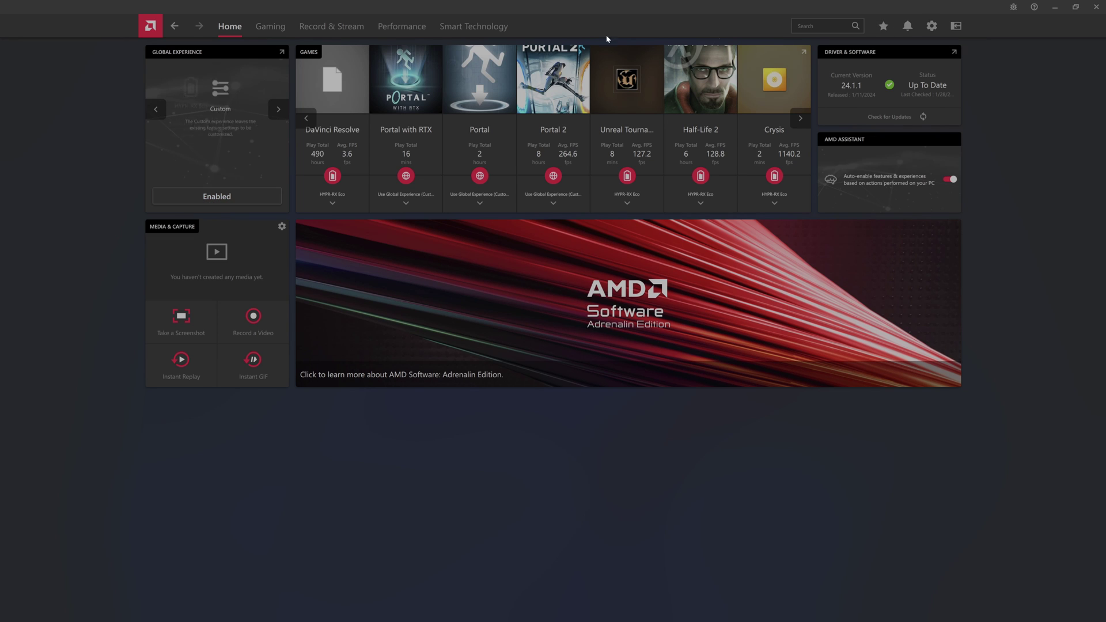
- Show the Gaming section's Games library with its 23 detected titles
{"action": "left_click", "coordinate": [270, 27]}
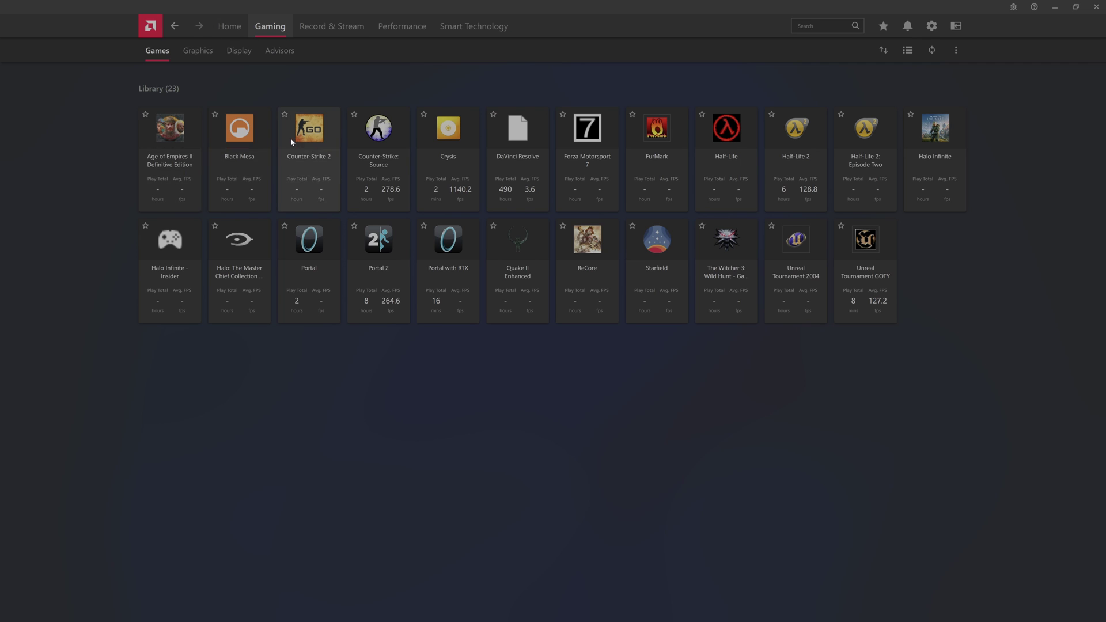
{"action": "left_click", "coordinate": [316, 161]}
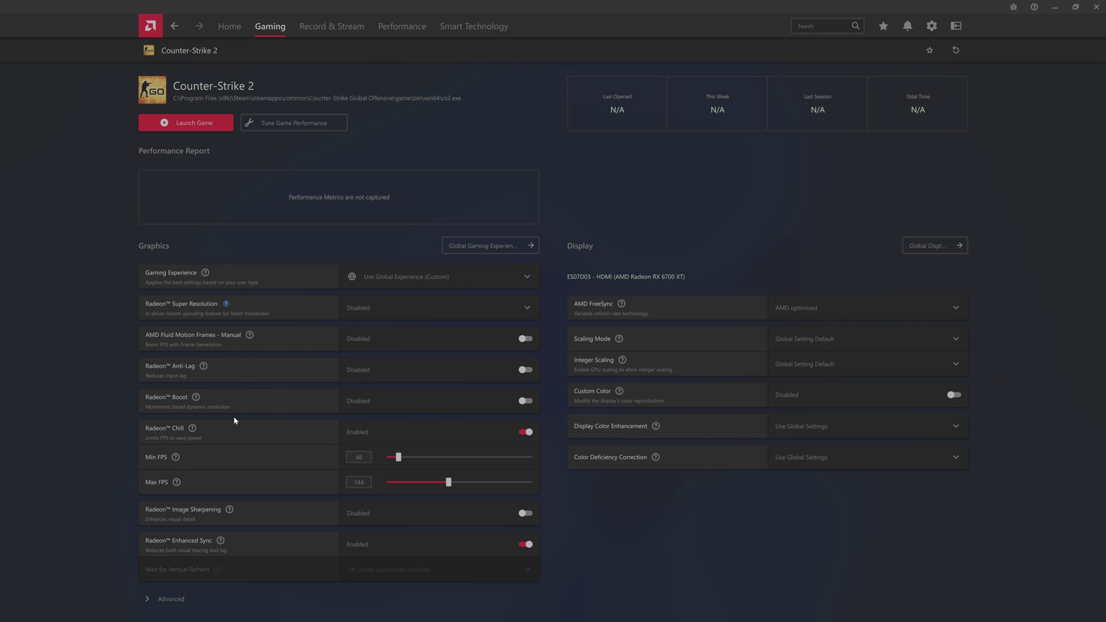
{"action": "left_click", "coordinate": [171, 599]}
{"action": "scroll", "coordinate": [197, 496], "scroll_direction": "down", "scroll_amount": 4}
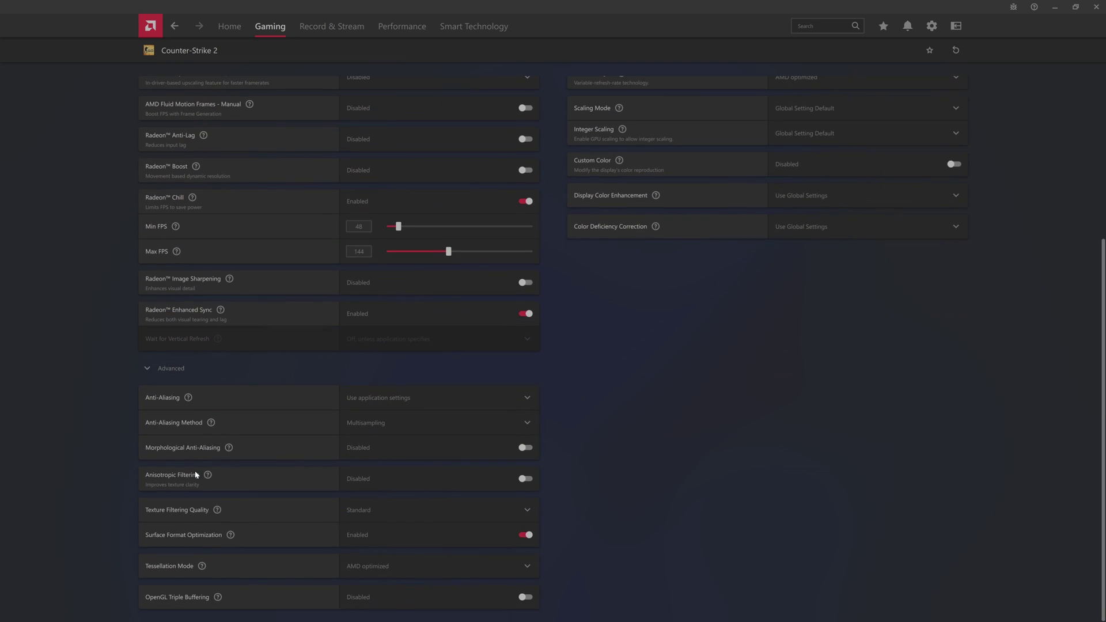
{"action": "scroll", "coordinate": [533, 410], "scroll_direction": "up", "scroll_amount": 4}
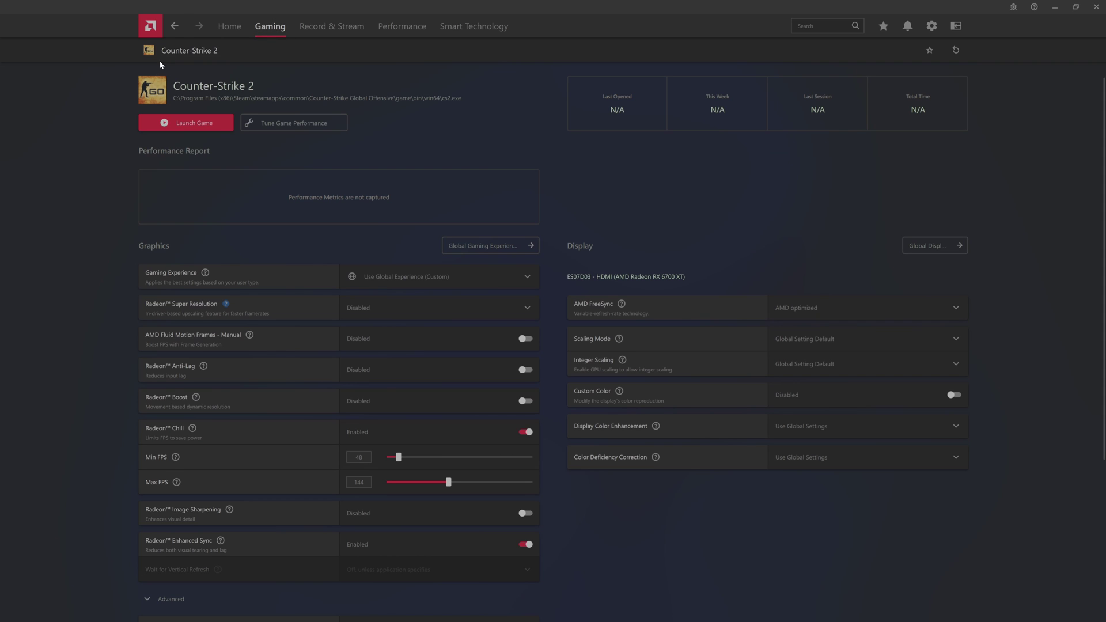
- Open the global Graphics options for the Radeon RX 6700 XT and scroll through them
{"action": "left_click", "coordinate": [175, 26]}
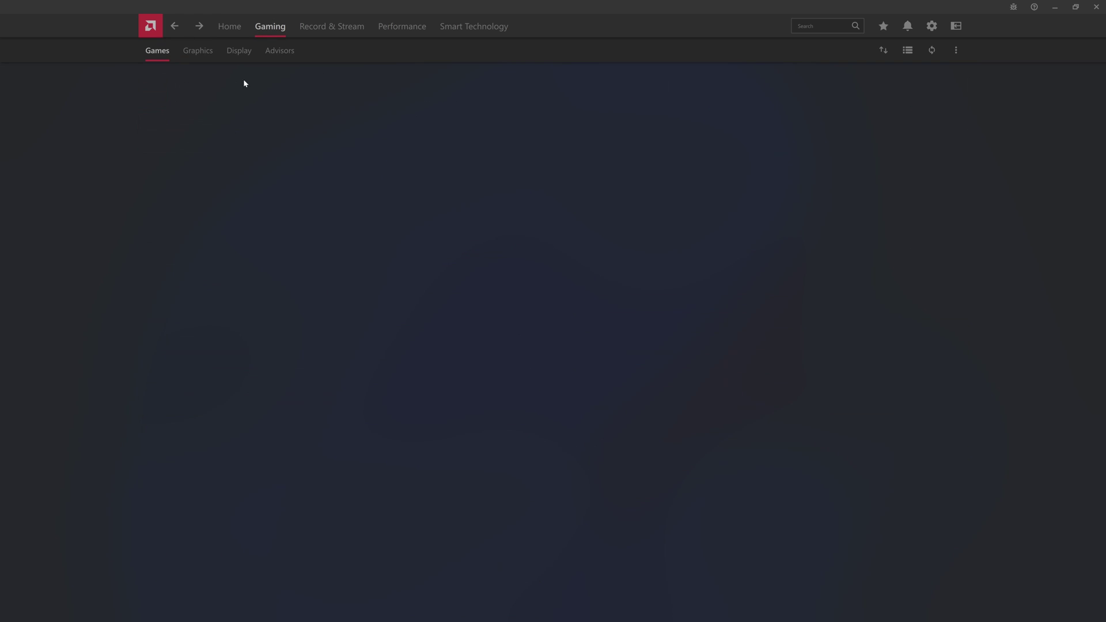
{"action": "left_click", "coordinate": [198, 51]}
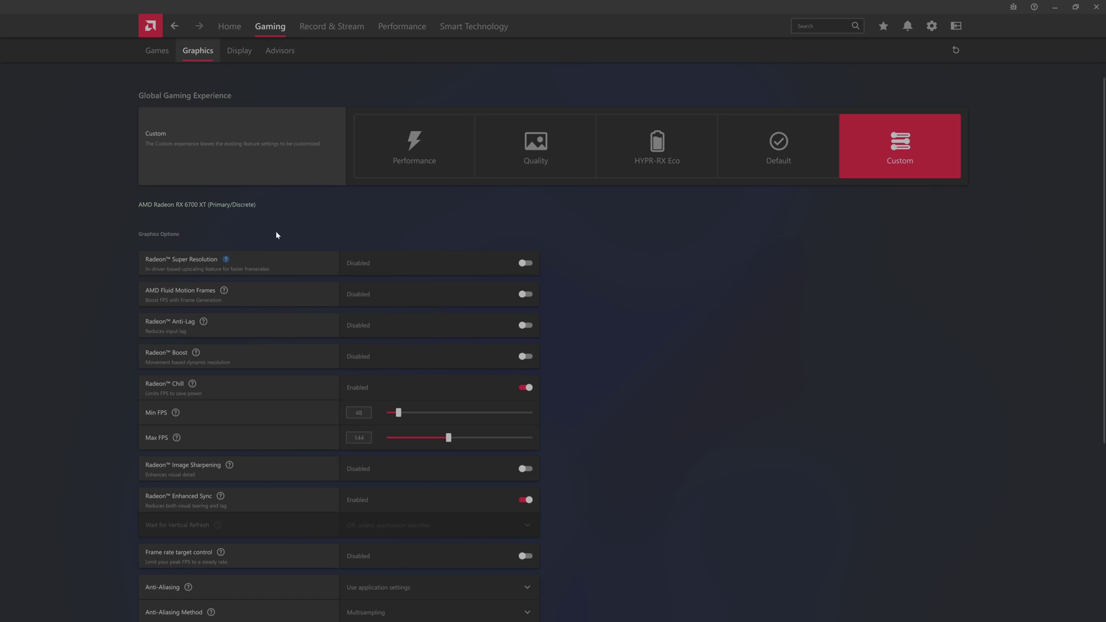
{"action": "scroll", "coordinate": [617, 403], "scroll_direction": "down", "scroll_amount": 4}
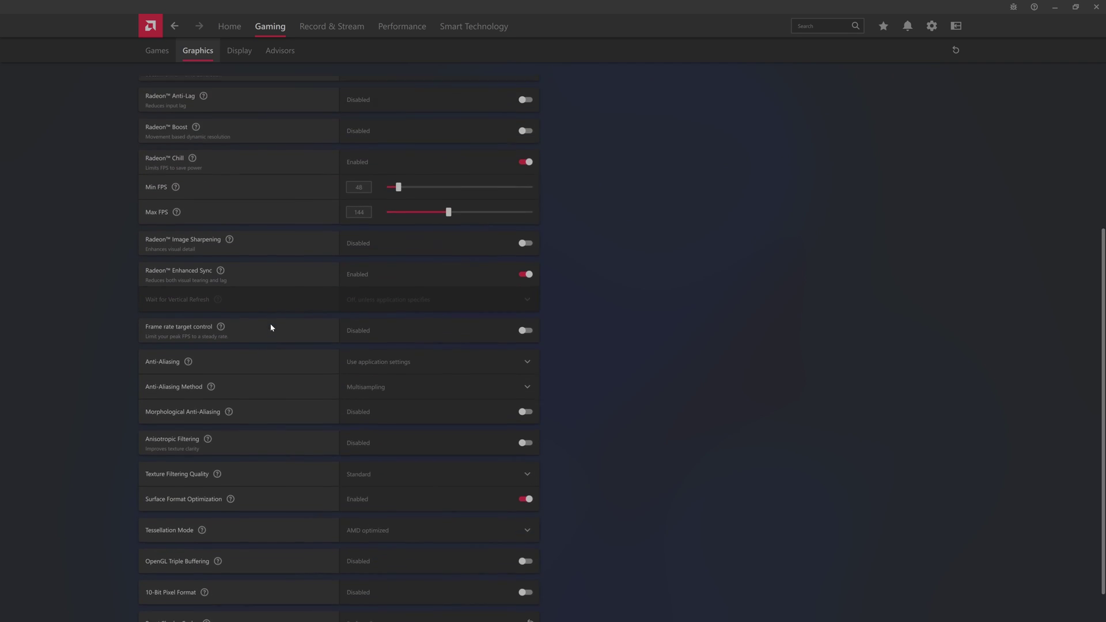
{"action": "scroll", "coordinate": [270, 326], "scroll_direction": "up", "scroll_amount": 2}
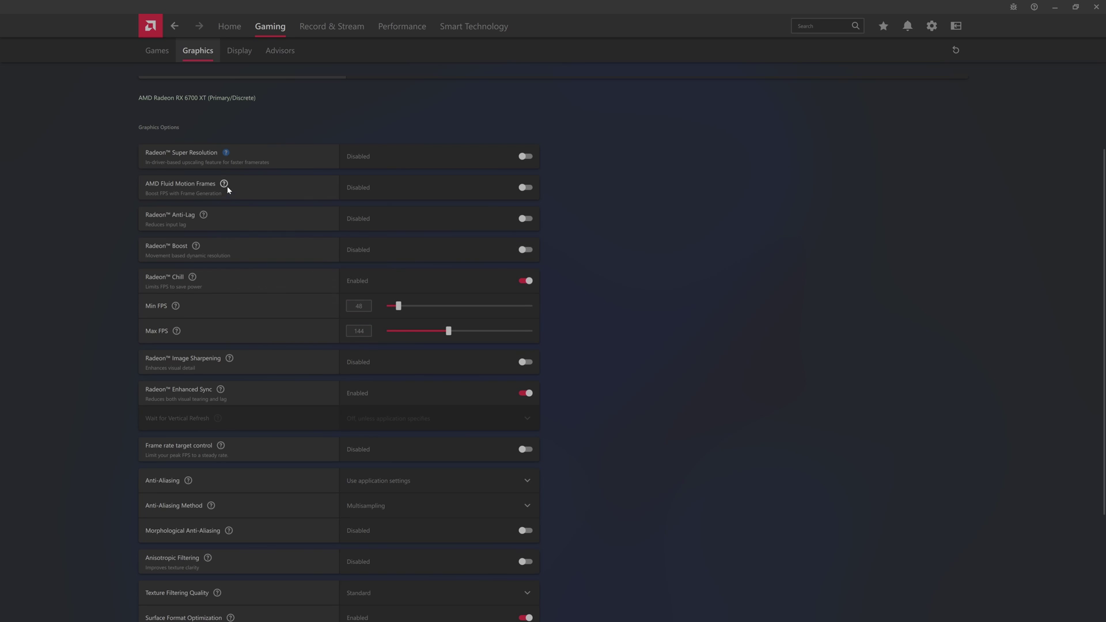
{"action": "mouse_move", "coordinate": [225, 184]}
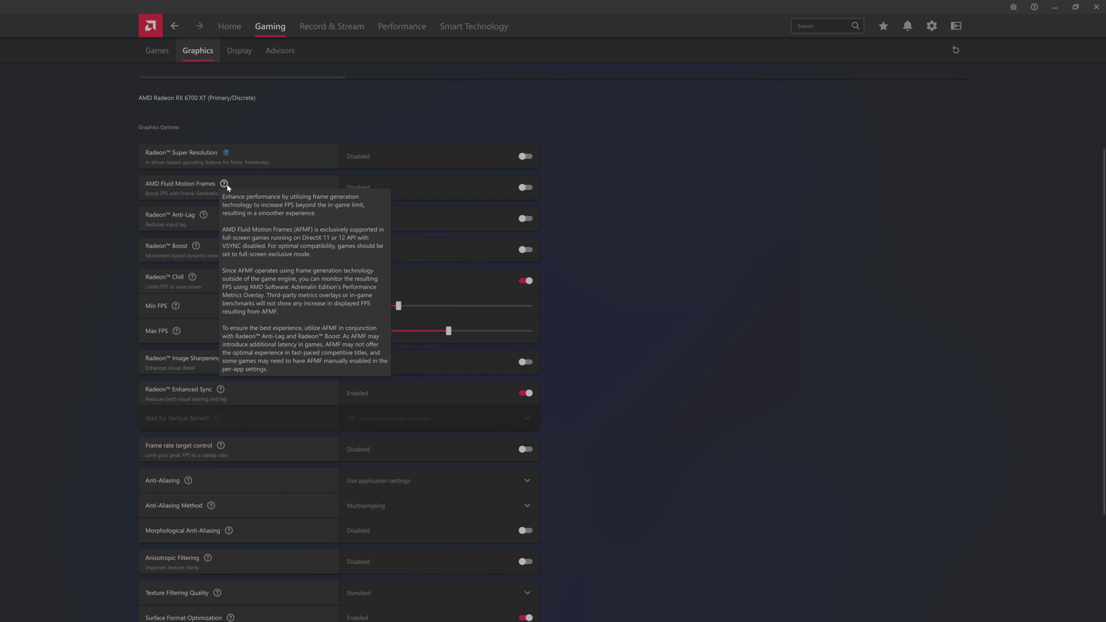
{"action": "mouse_move", "coordinate": [226, 154]}
{"action": "mouse_move", "coordinate": [207, 215]}
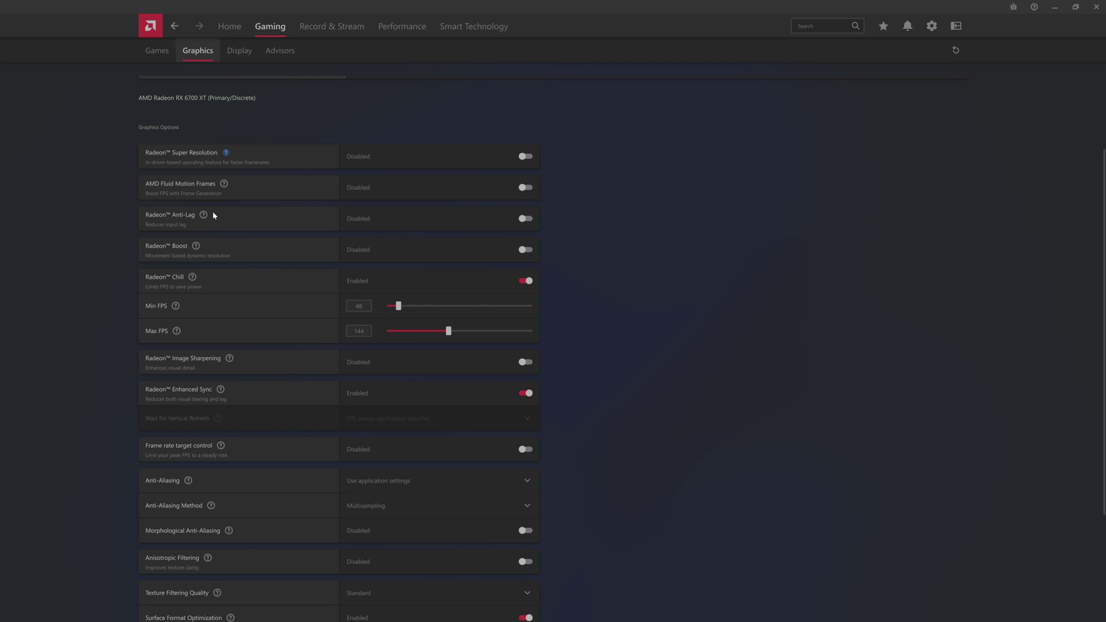
{"action": "mouse_move", "coordinate": [199, 246]}
{"action": "mouse_move", "coordinate": [195, 277]}
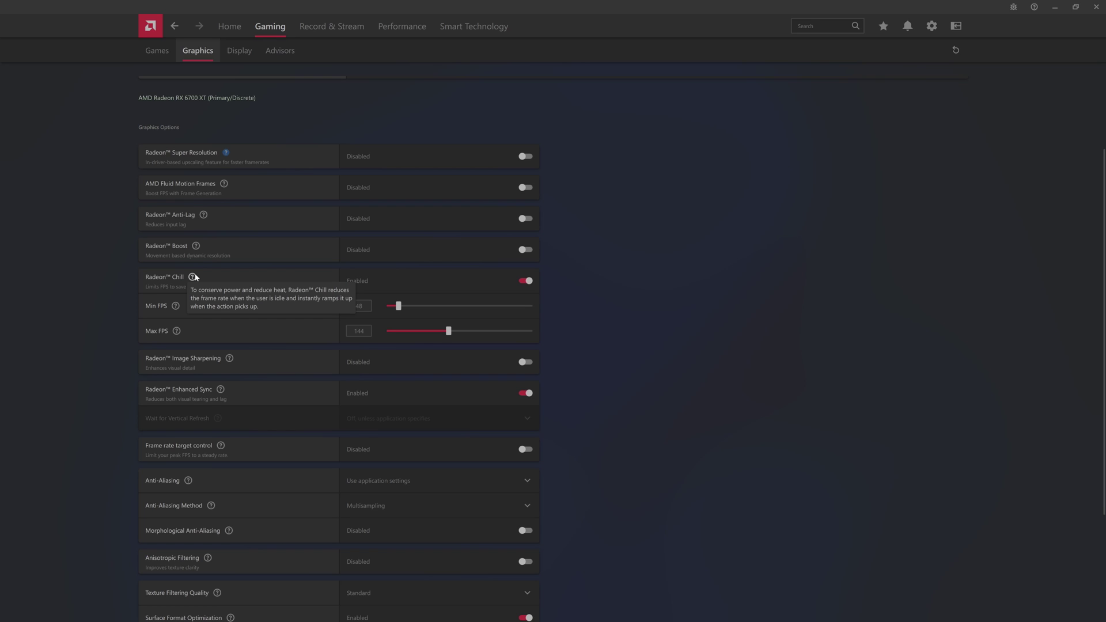
{"action": "mouse_move", "coordinate": [230, 358]}
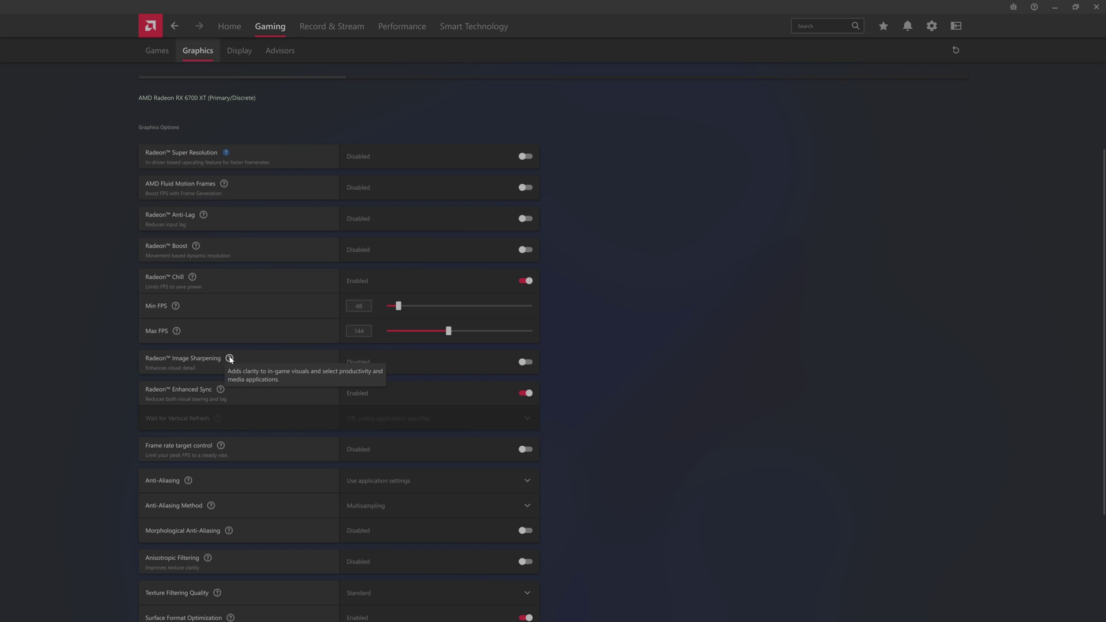
{"action": "scroll", "coordinate": [230, 358], "scroll_direction": "down", "scroll_amount": 1}
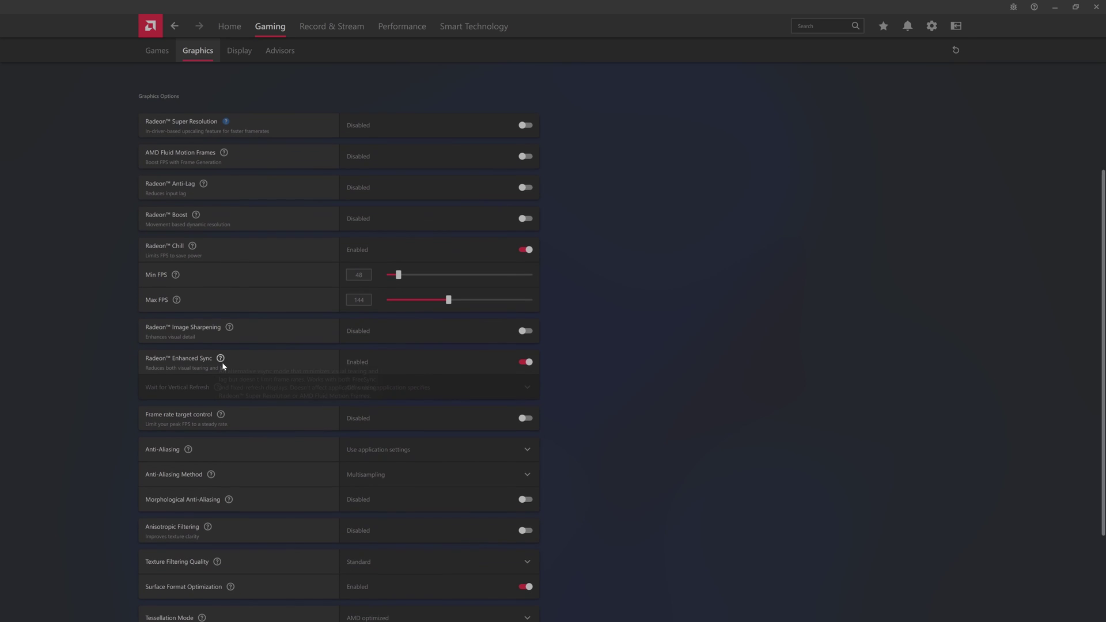
{"action": "scroll", "coordinate": [387, 375], "scroll_direction": "down", "scroll_amount": 4}
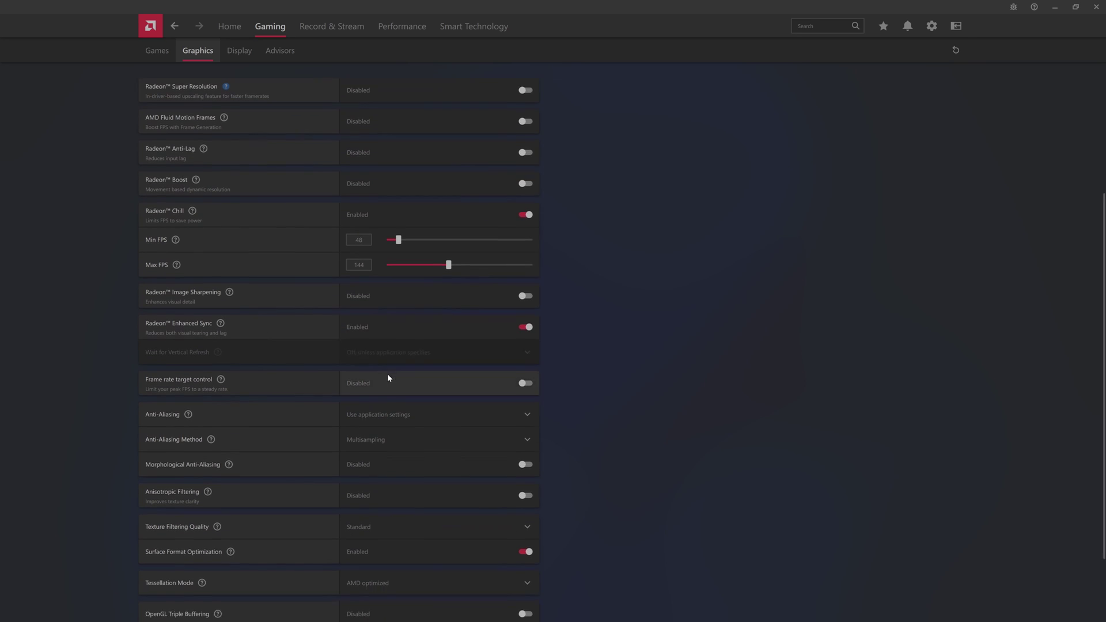
{"action": "mouse_move", "coordinate": [223, 289]}
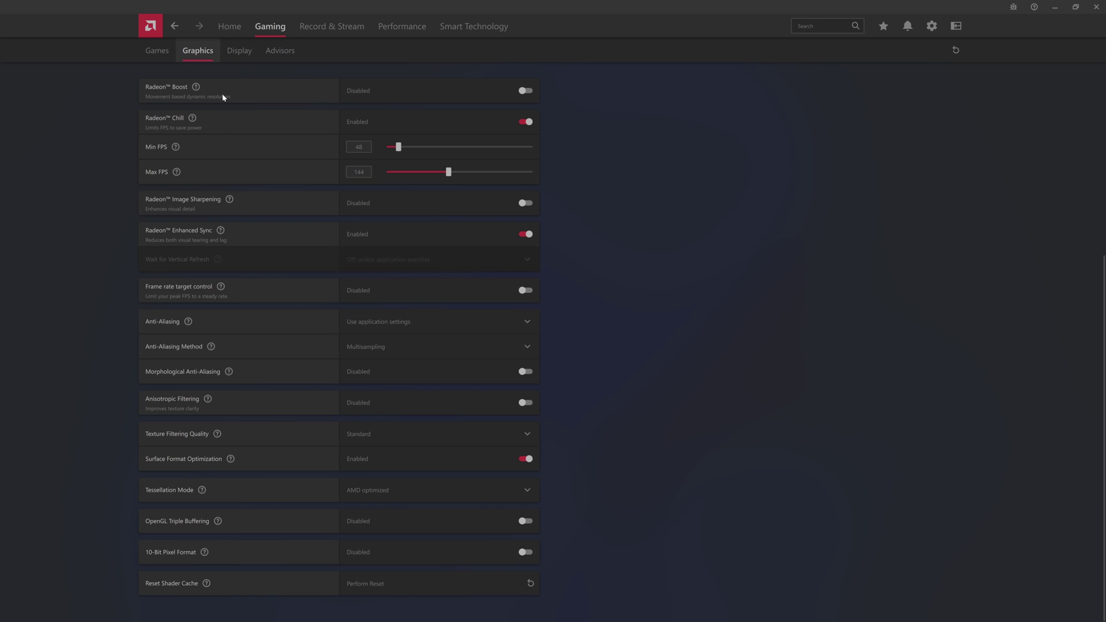
- Open the Display options and expand Display Specs, showing 3840×2160 and the 48–144 Hz FreeSync range
{"action": "left_click", "coordinate": [239, 52]}
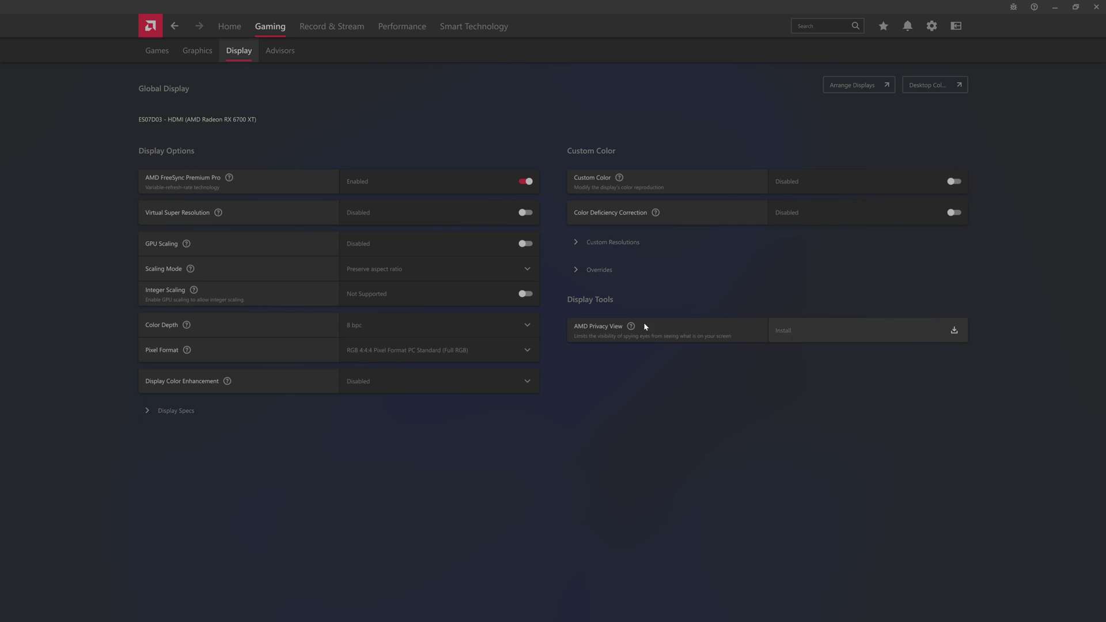
{"action": "mouse_move", "coordinate": [632, 328]}
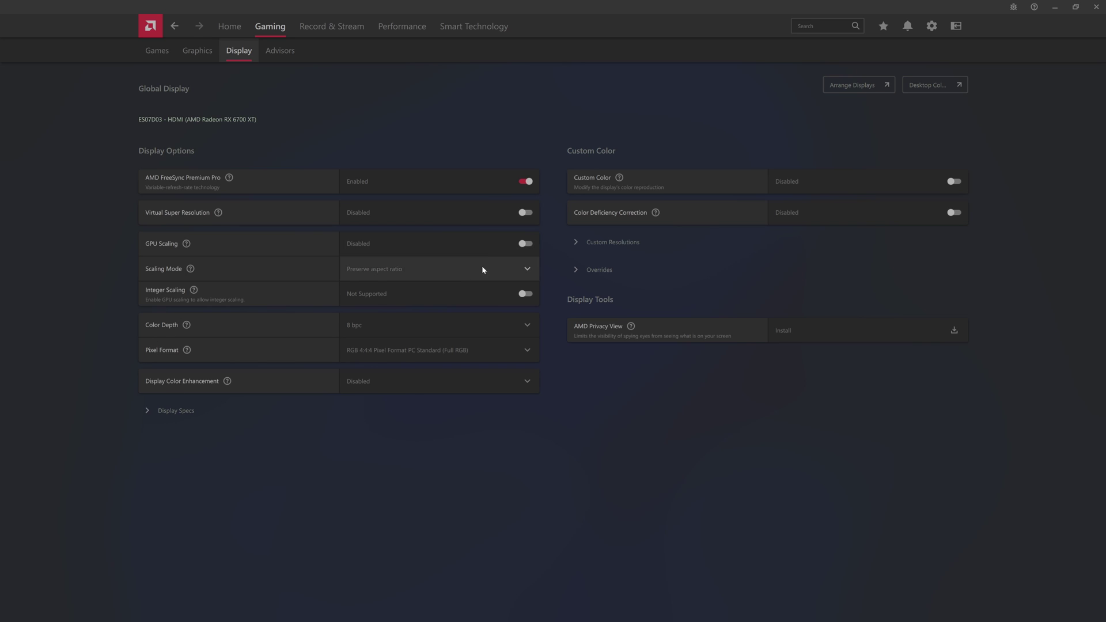
{"action": "mouse_move", "coordinate": [195, 291]}
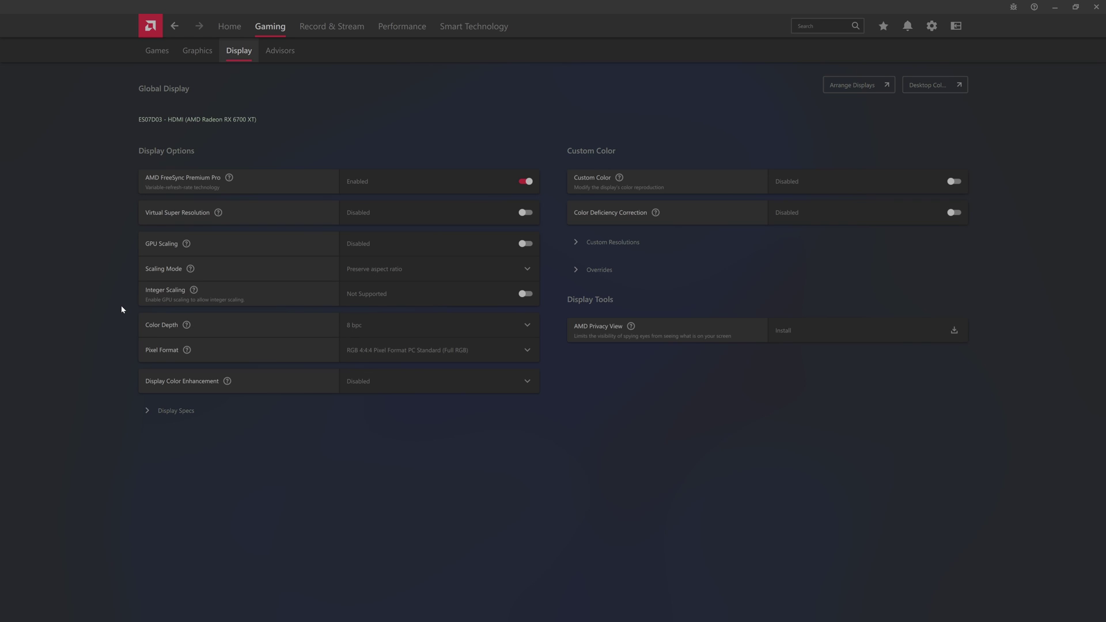
{"action": "left_click", "coordinate": [175, 411]}
{"action": "scroll", "coordinate": [246, 464], "scroll_direction": "down", "scroll_amount": 1}
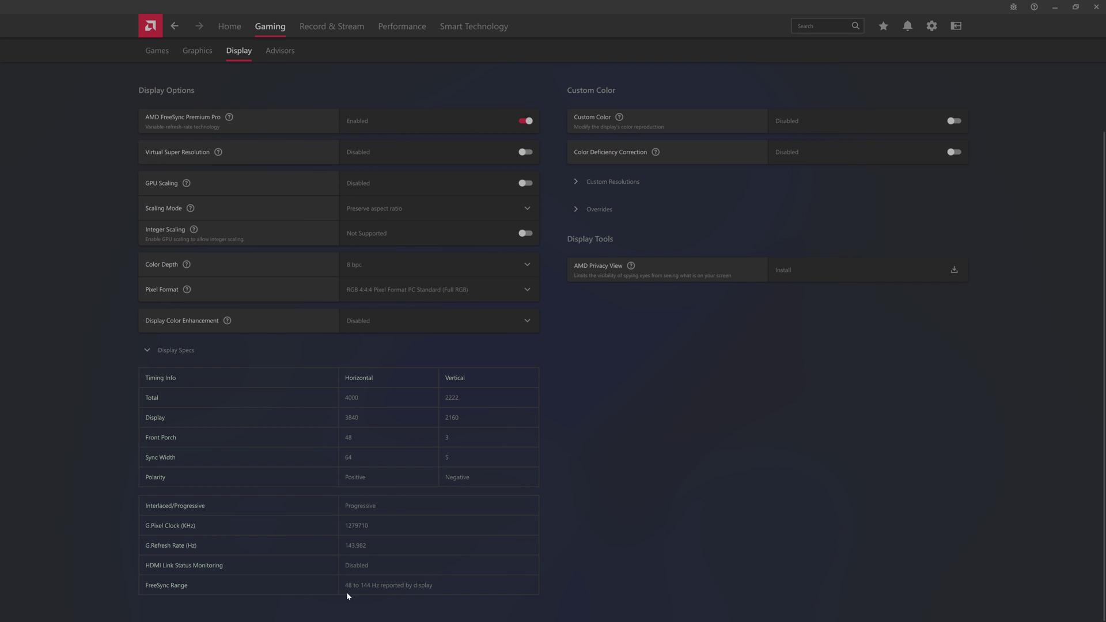
- Collapse Display Specs and view Advisors, which rates DaVinci Resolve Marginal at 3.6 fps
{"action": "left_click", "coordinate": [155, 352]}
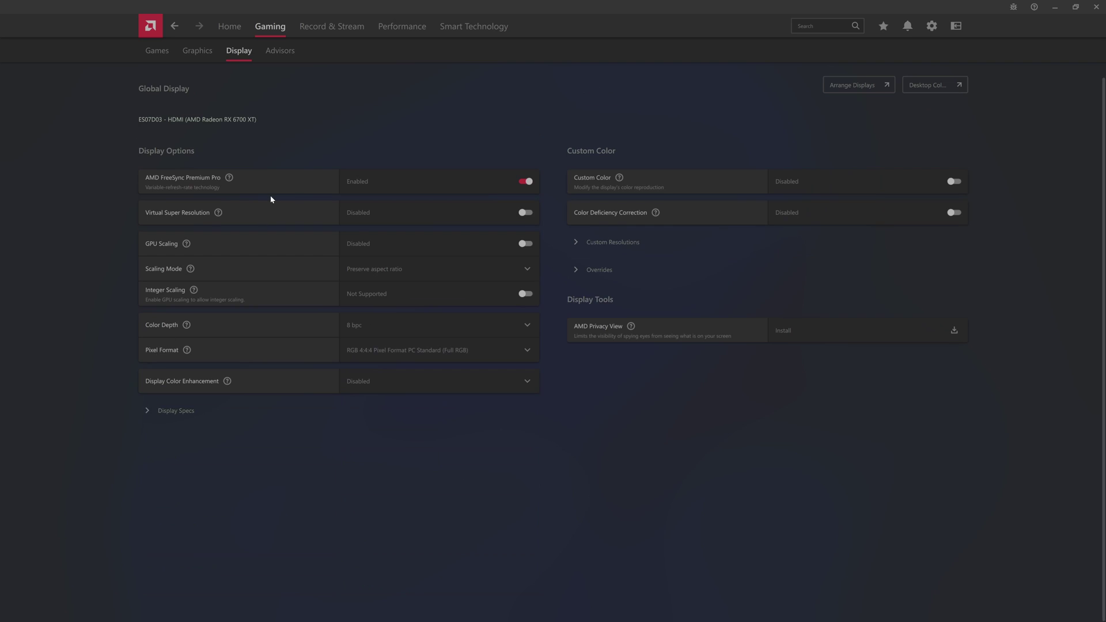
{"action": "left_click", "coordinate": [282, 50]}
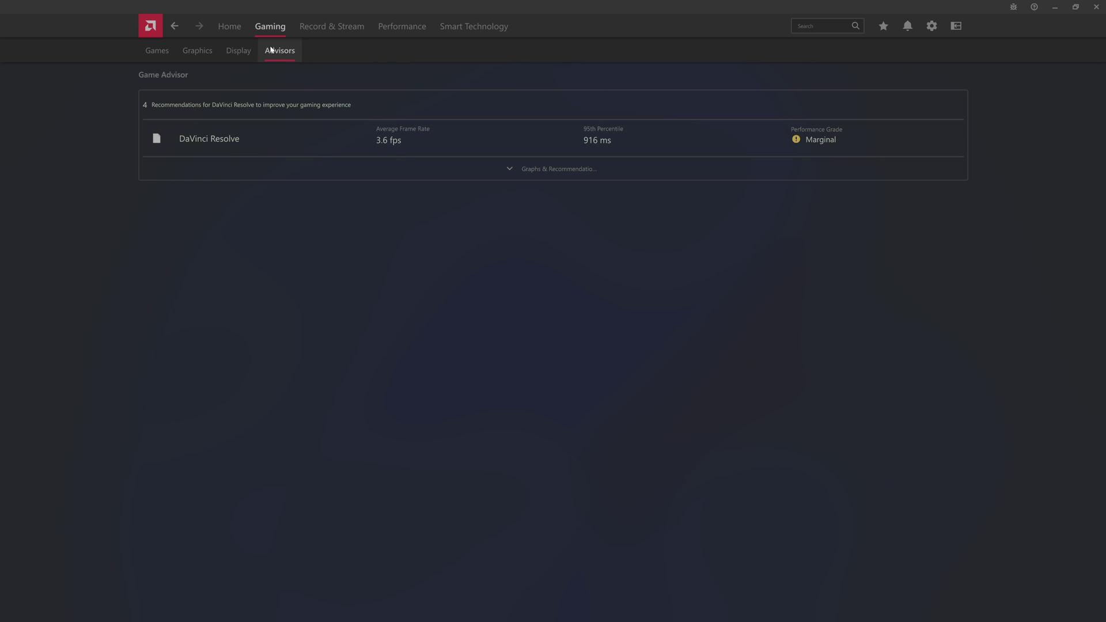
- Show the Record & Stream Record page, set to Fullscreen capture with no clips yet
{"action": "left_click", "coordinate": [328, 29]}
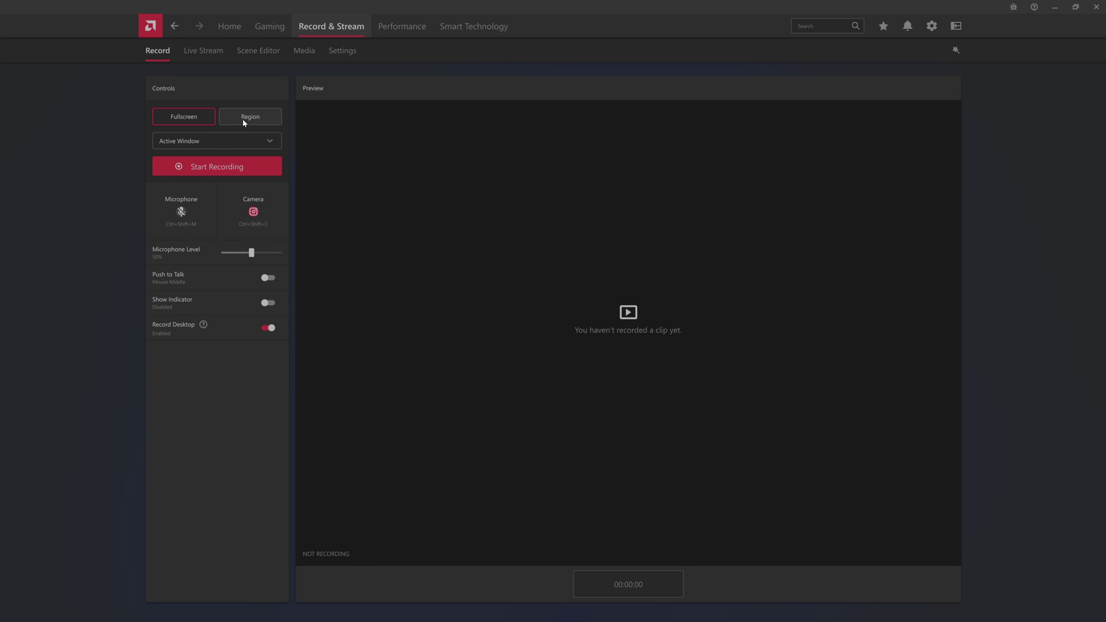
- Step through the Live Stream and Scene Editor pages to the empty Media library
{"action": "left_click", "coordinate": [208, 52]}
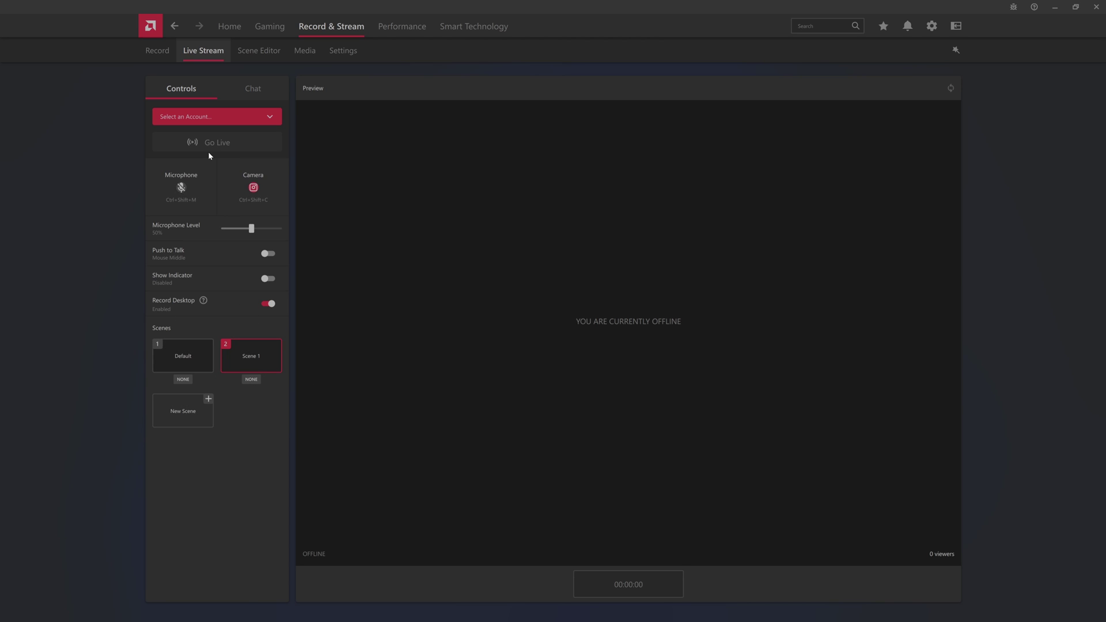
{"action": "left_click", "coordinate": [267, 58]}
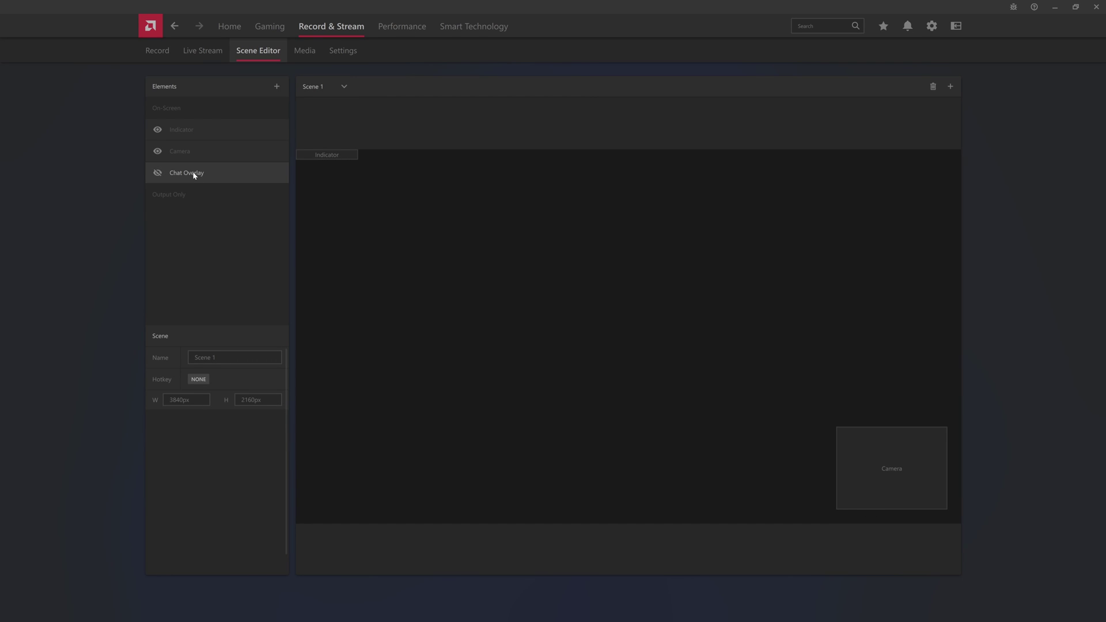
{"action": "left_click", "coordinate": [306, 52]}
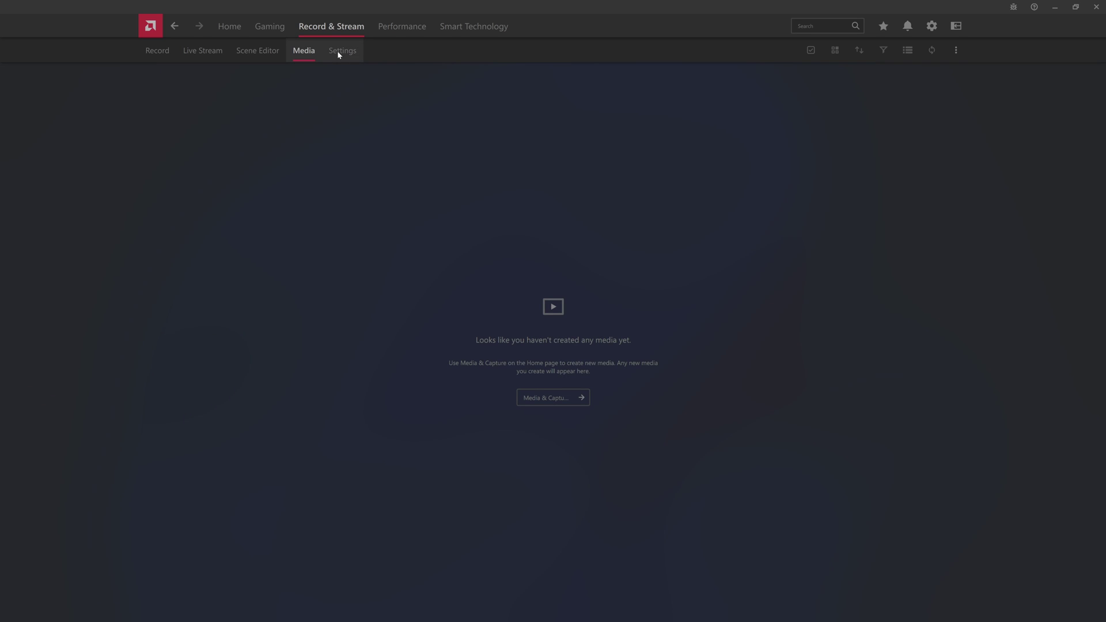
- Scroll through the Record & Stream Settings: 60 fps recording, 1080p streaming, media options
{"action": "left_click", "coordinate": [338, 53]}
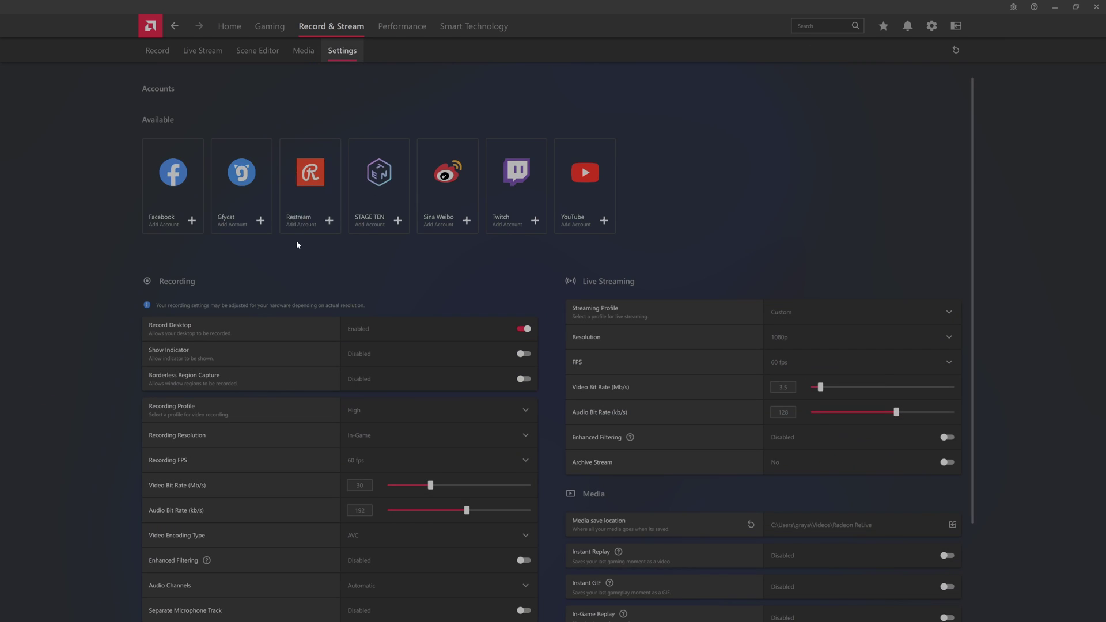
{"action": "scroll", "coordinate": [280, 266], "scroll_direction": "down", "scroll_amount": 1}
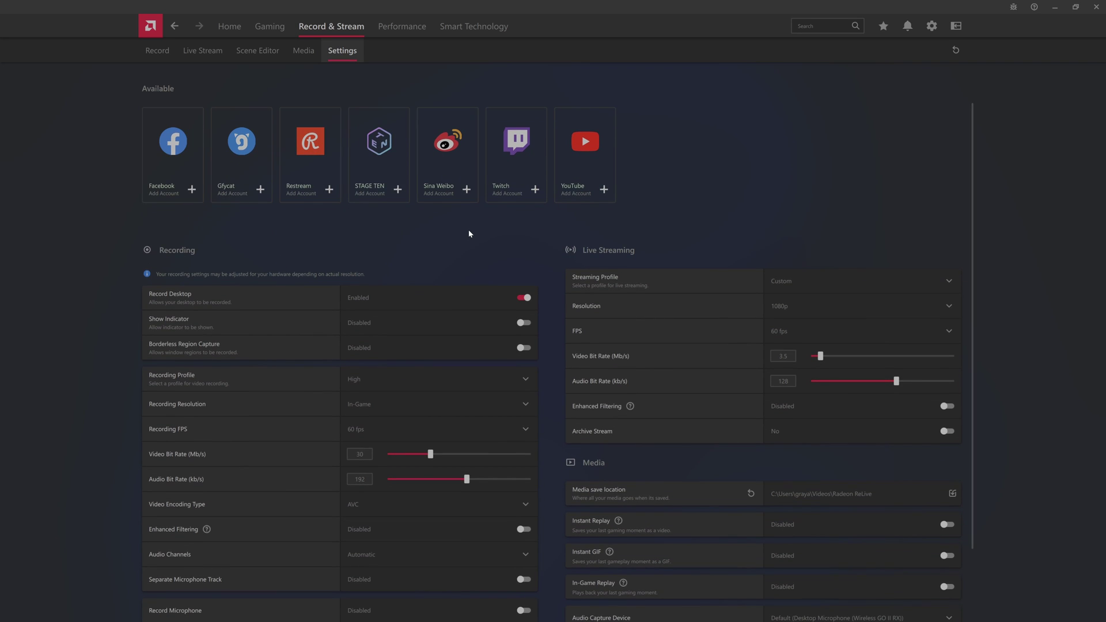
{"action": "scroll", "coordinate": [468, 230], "scroll_direction": "down", "scroll_amount": 3}
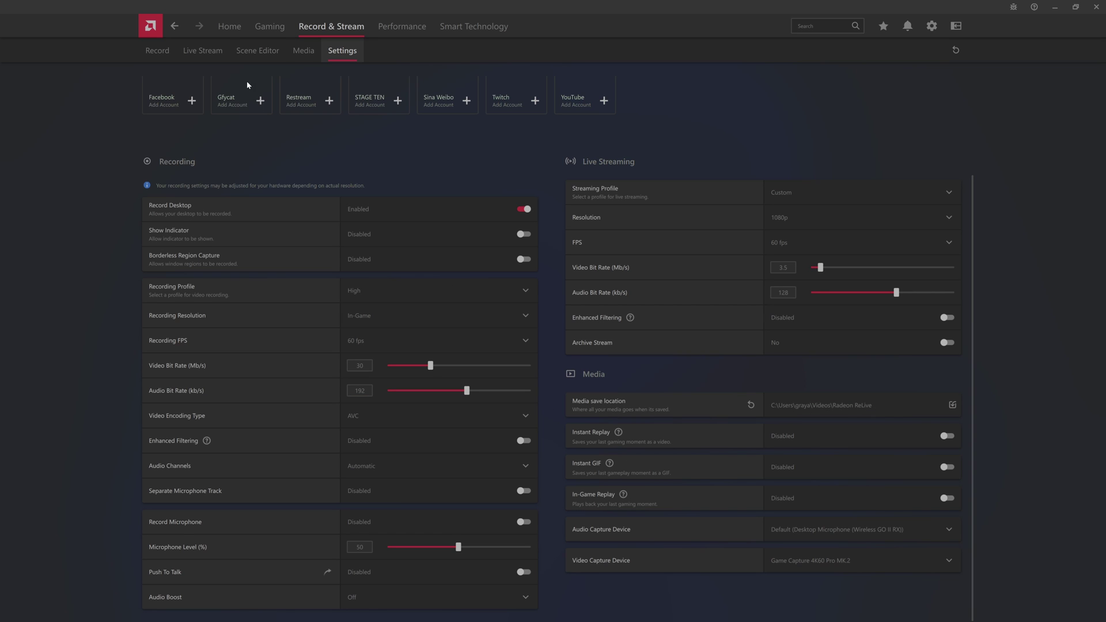
- Show Performance Metrics, glance at Overlay, and return to the FPS, GPU and CPU Tracking options
{"action": "left_click", "coordinate": [405, 26]}
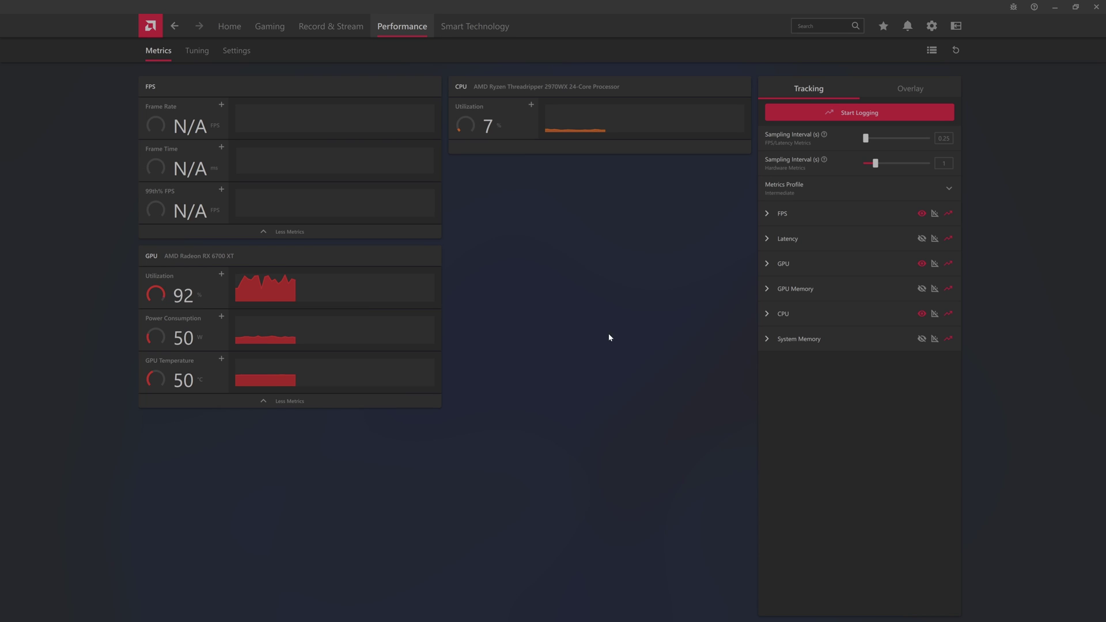
{"action": "left_click", "coordinate": [905, 91]}
{"action": "left_click", "coordinate": [818, 96]}
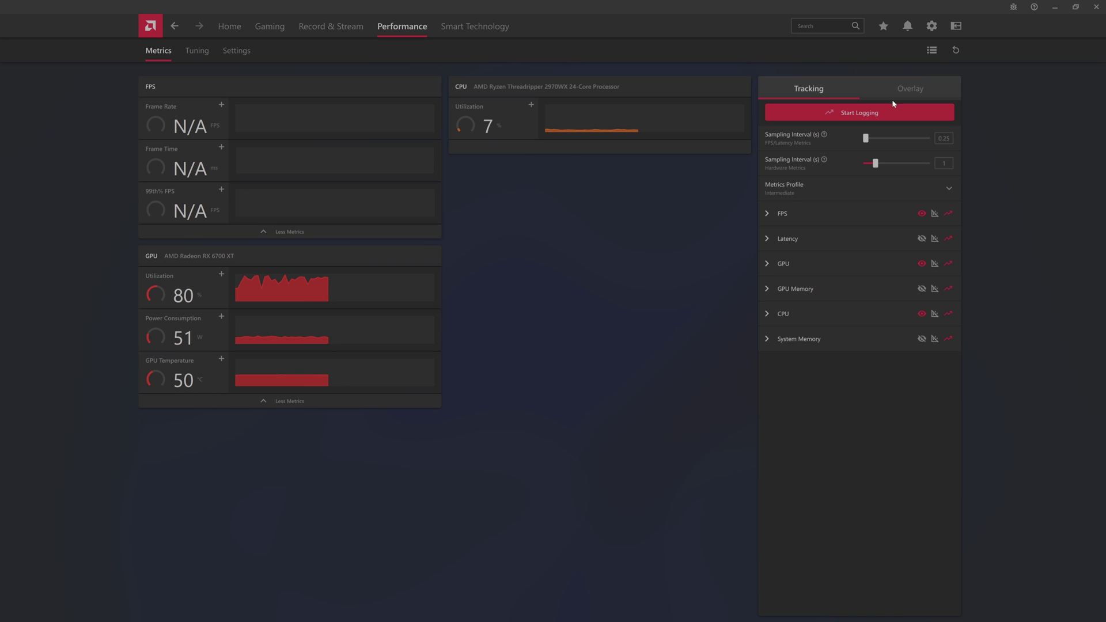
- Turn the metrics overlay on briefly, then leave it disabled at 100% size, 30% transparency
{"action": "left_click", "coordinate": [907, 95]}
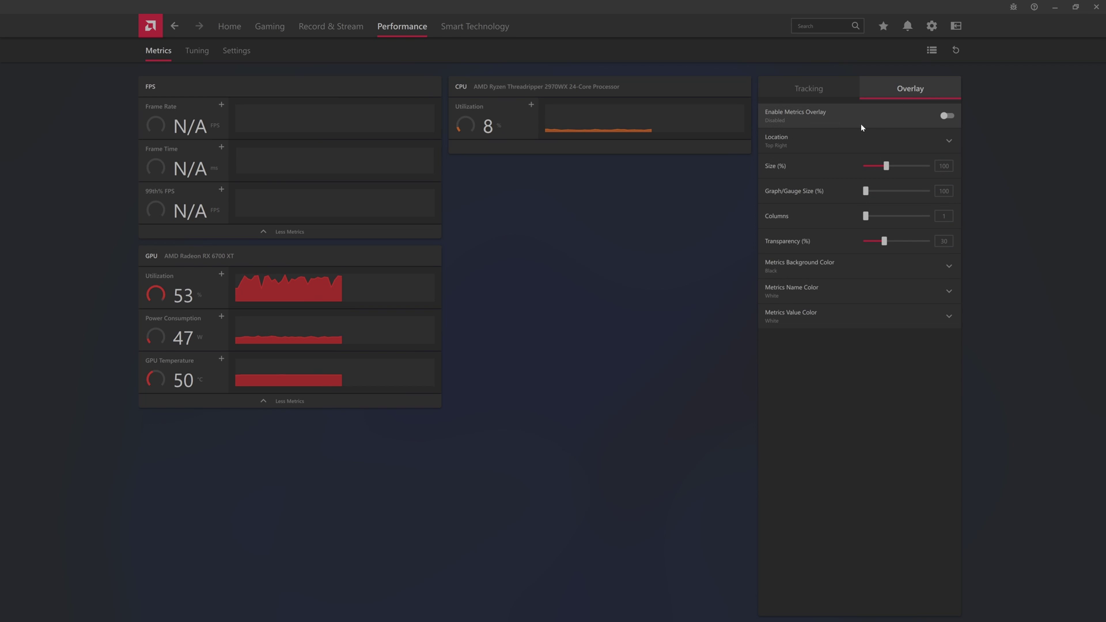
{"action": "left_click", "coordinate": [949, 117]}
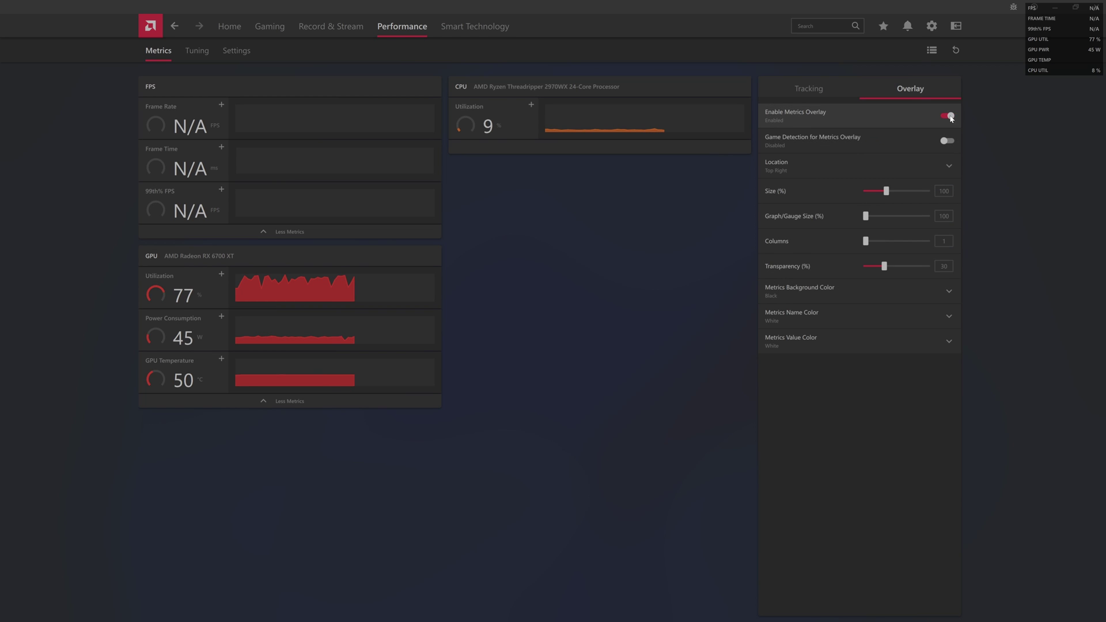
{"action": "left_click", "coordinate": [949, 117]}
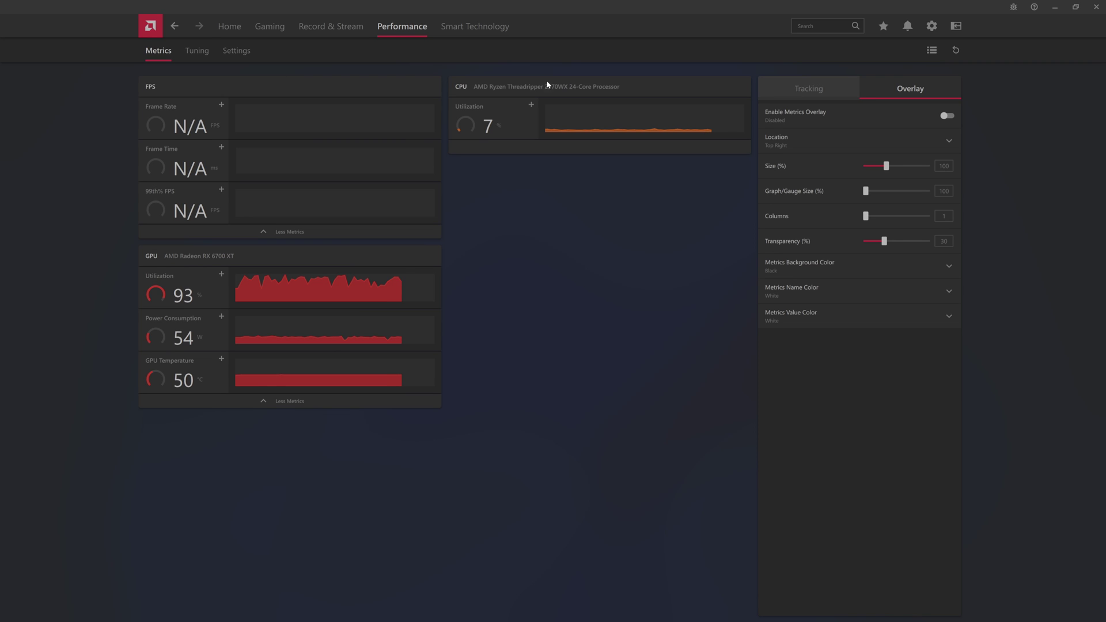
- Show the Tuning page, then collapse and re-expand the Hardware Gauges panel
{"action": "left_click", "coordinate": [197, 52]}
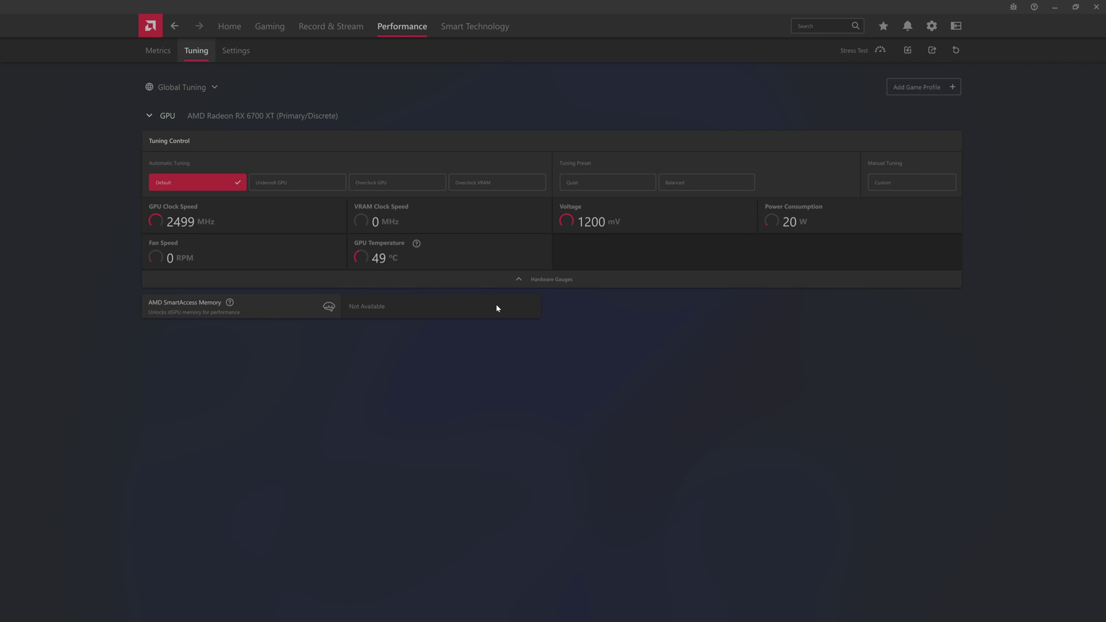
{"action": "left_click", "coordinate": [547, 285]}
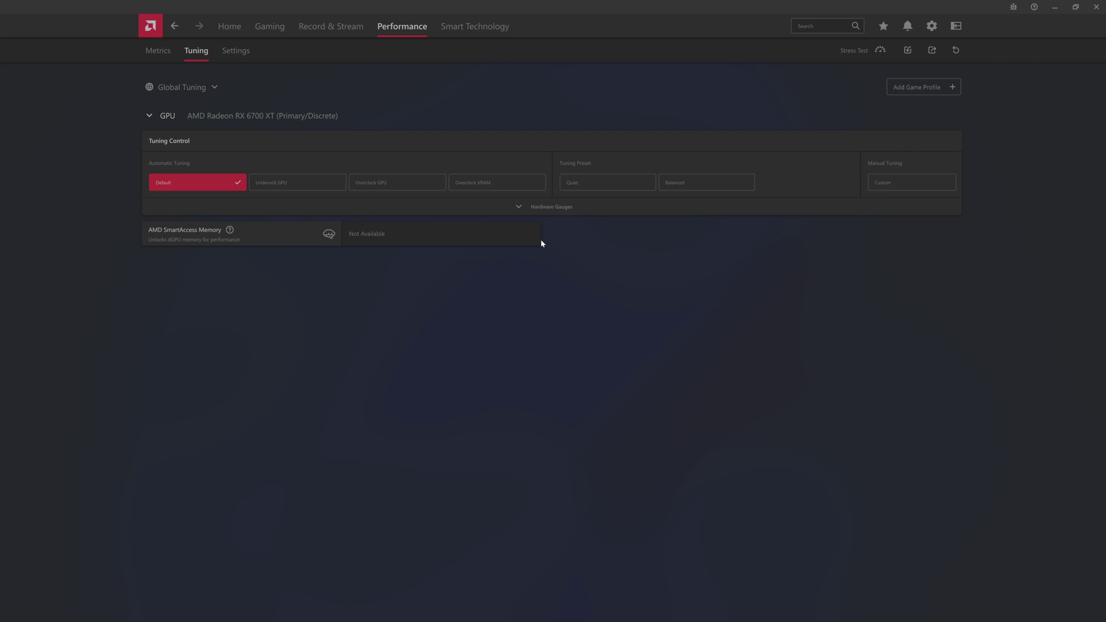
{"action": "left_click", "coordinate": [541, 208]}
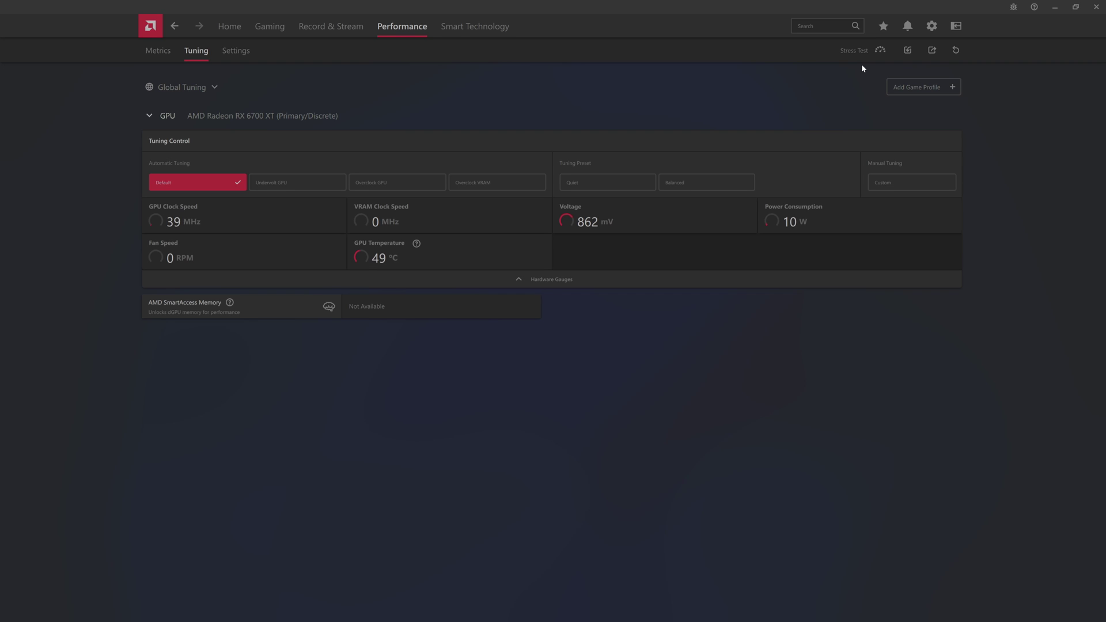
- Show the Performance Settings page with the 60-second graphing duration and metrics overlay off
{"action": "left_click", "coordinate": [233, 52]}
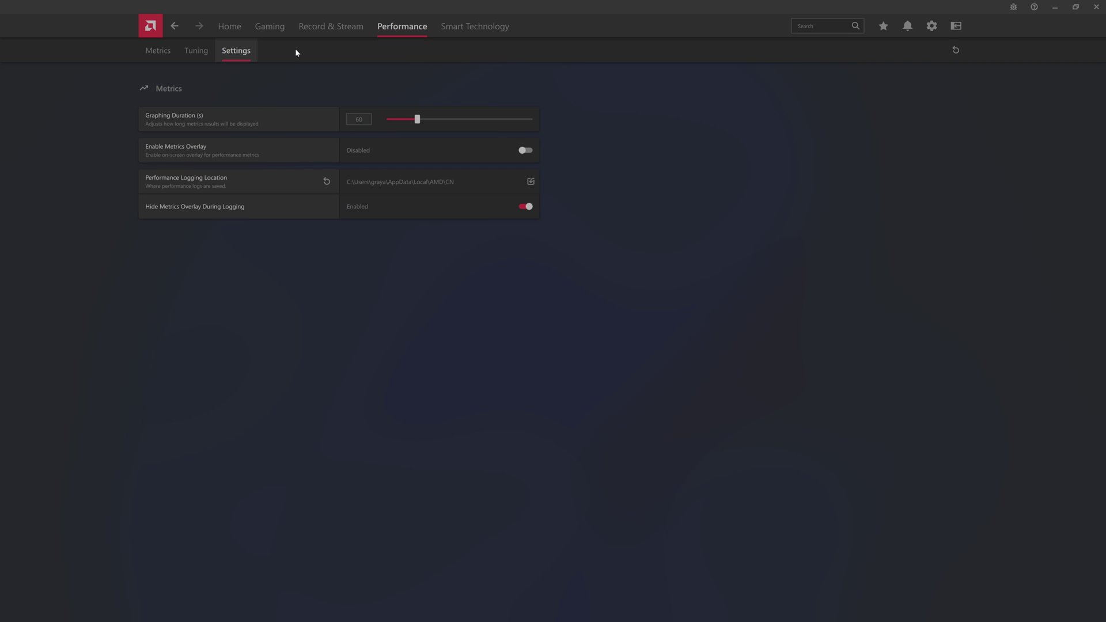
- Open Smart Technology and read the Noise Suppression, Privacy View and SmartAccess feature descriptions
{"action": "left_click", "coordinate": [464, 26]}
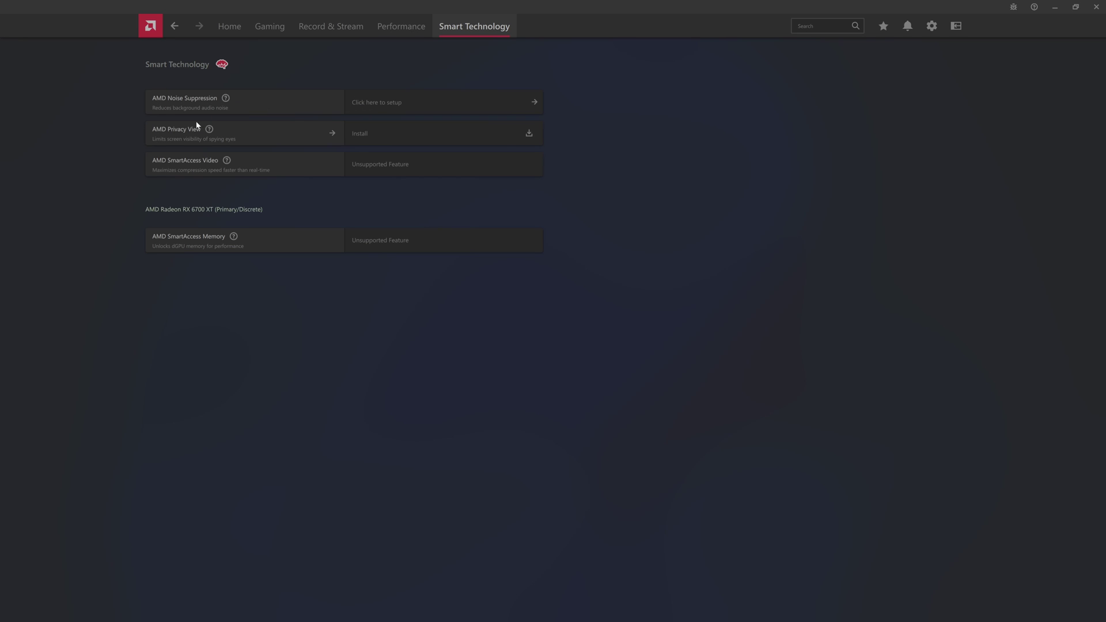
{"action": "mouse_move", "coordinate": [228, 99]}
{"action": "mouse_move", "coordinate": [227, 162]}
{"action": "mouse_move", "coordinate": [233, 237]}
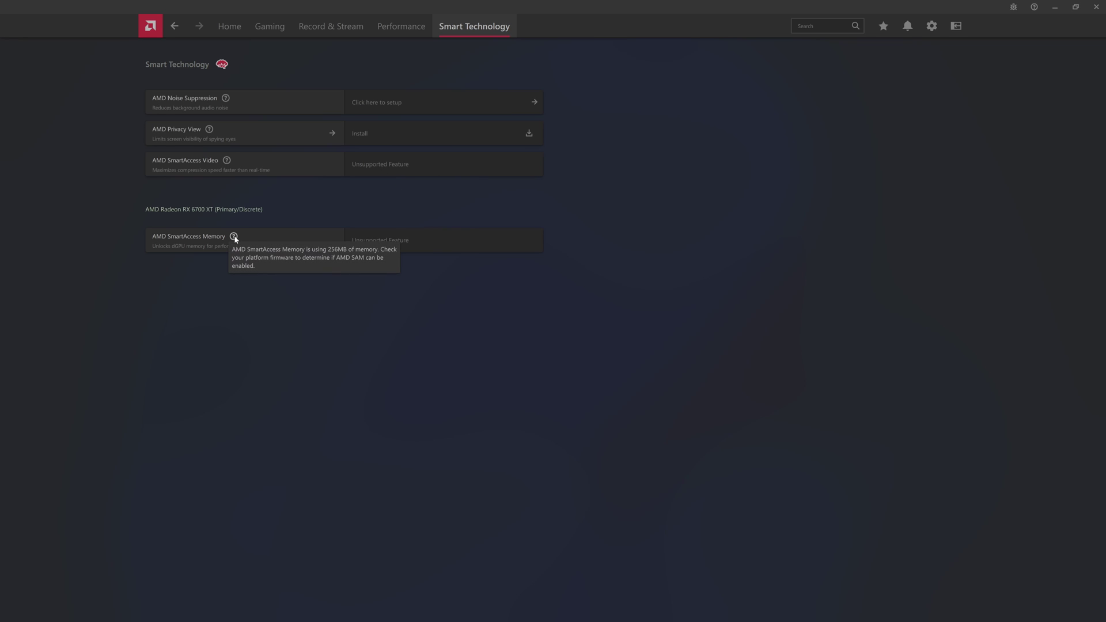
{"action": "left_click", "coordinate": [937, 30]}
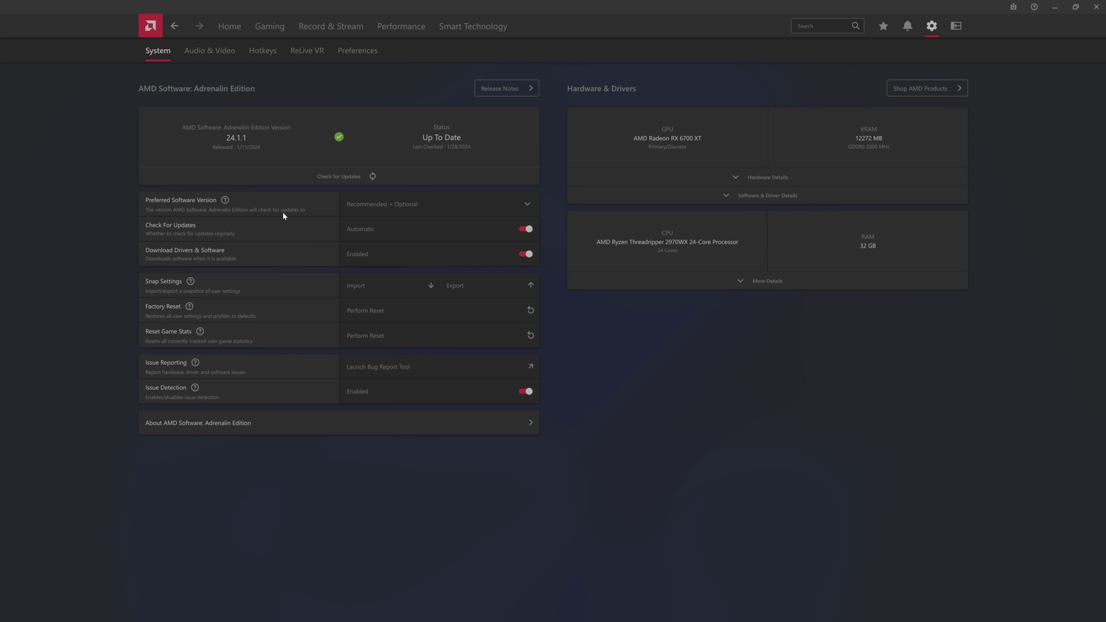
{"action": "left_click", "coordinate": [416, 208]}
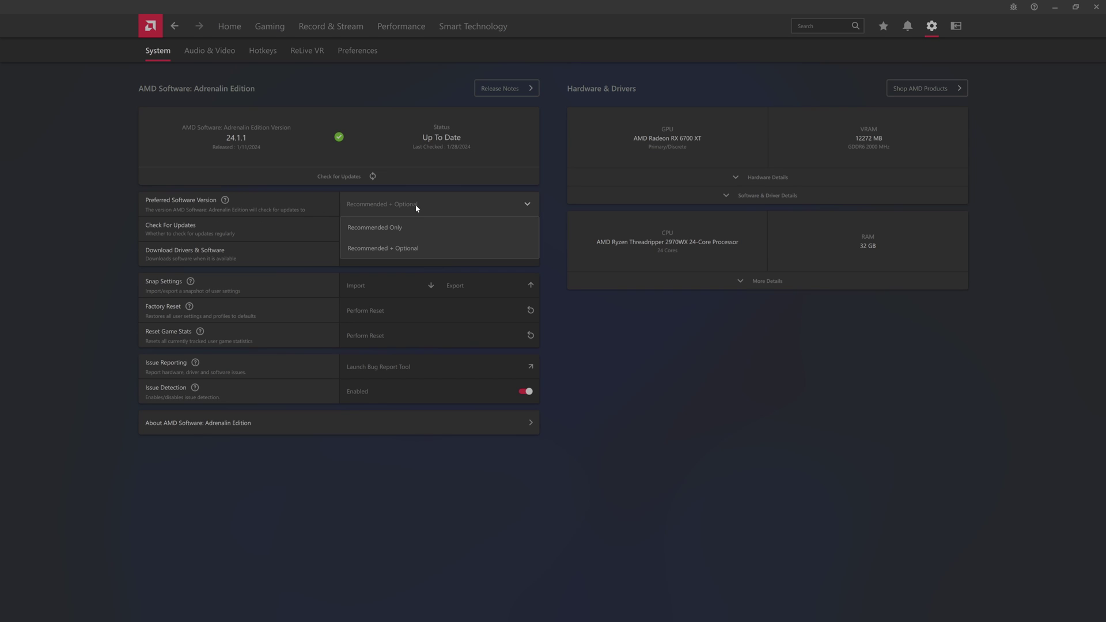
{"action": "left_click", "coordinate": [416, 205]}
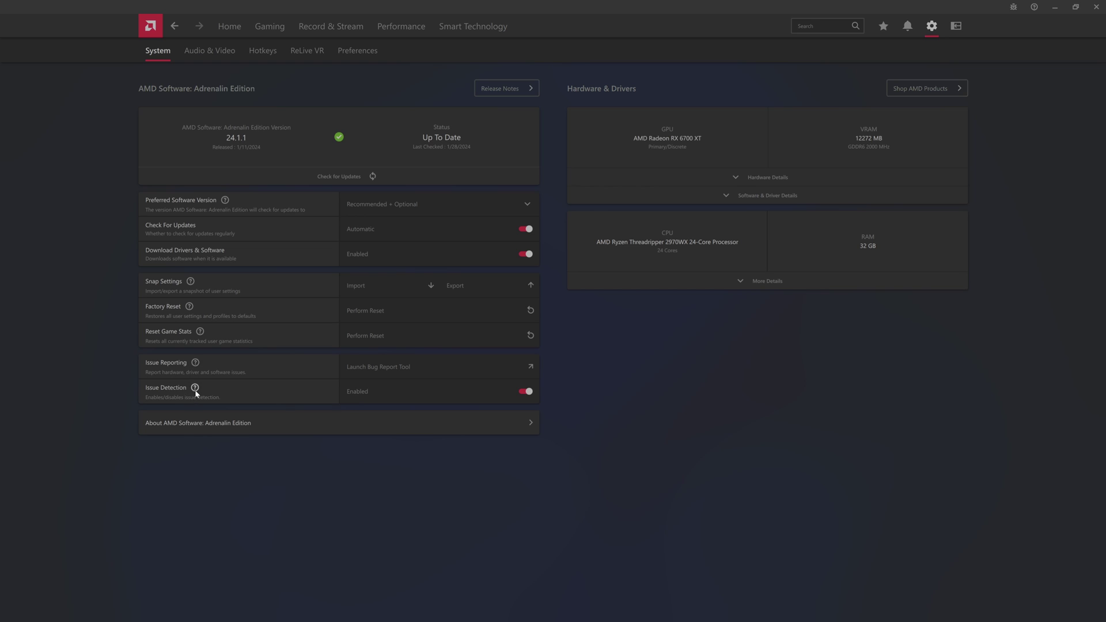
{"action": "mouse_move", "coordinate": [196, 391]}
{"action": "mouse_move", "coordinate": [195, 365]}
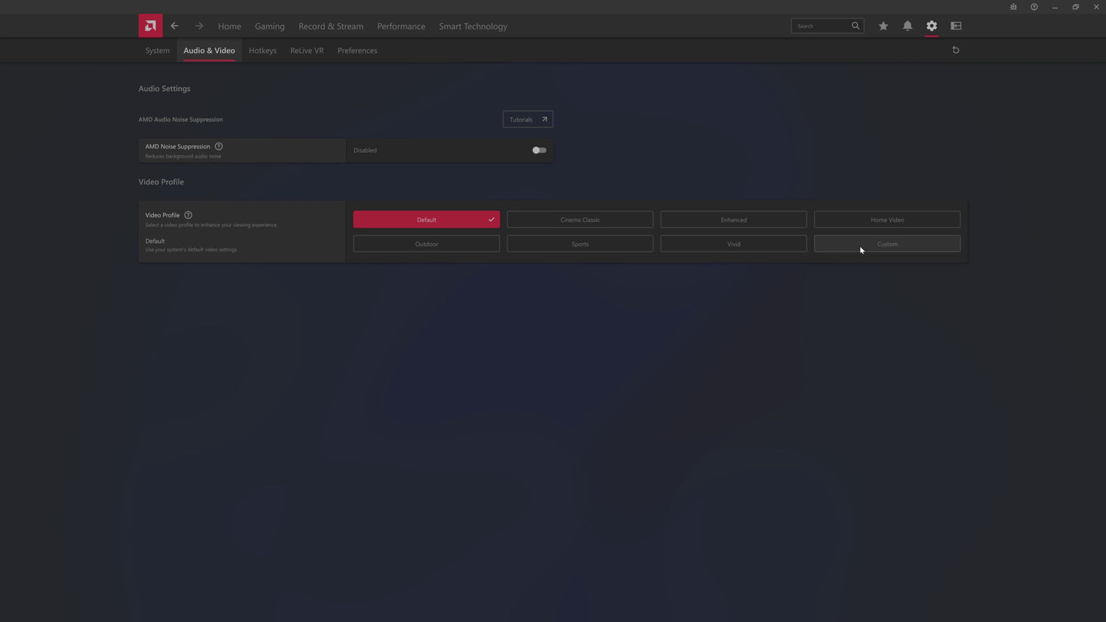
- Switch to the Hotkeys settings, where Open Sidebar is mapped to Alt+Z
{"action": "left_click", "coordinate": [254, 53]}
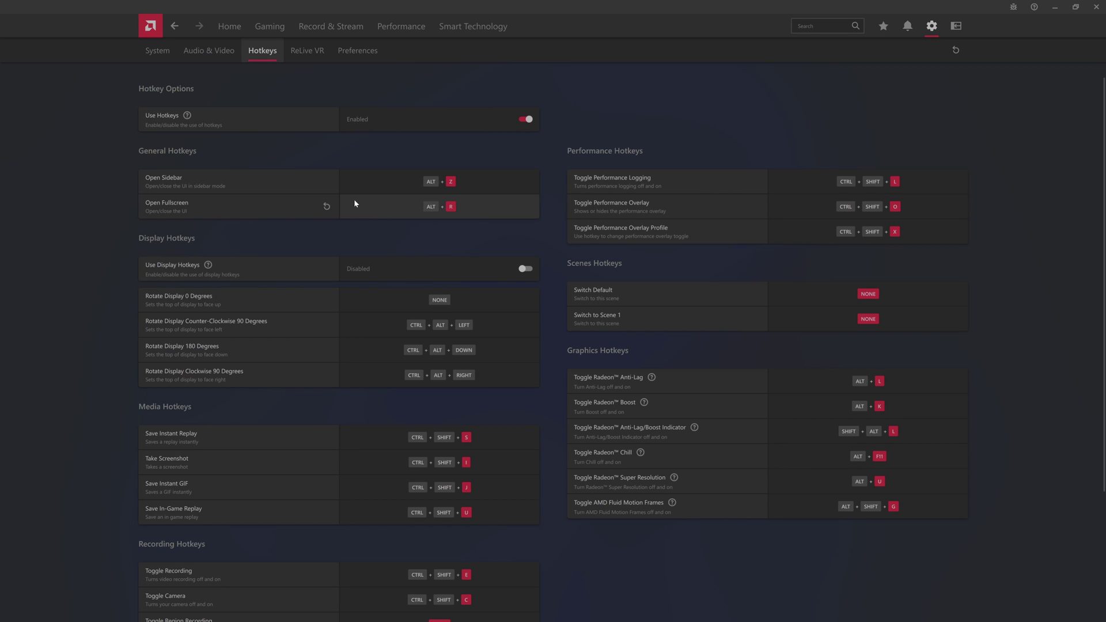
- Scroll through all hotkey groups, such as Anti-Lag Alt+L and Radeon Chill Alt+F11, then back up
{"action": "scroll", "coordinate": [340, 254], "scroll_direction": "down", "scroll_amount": 2}
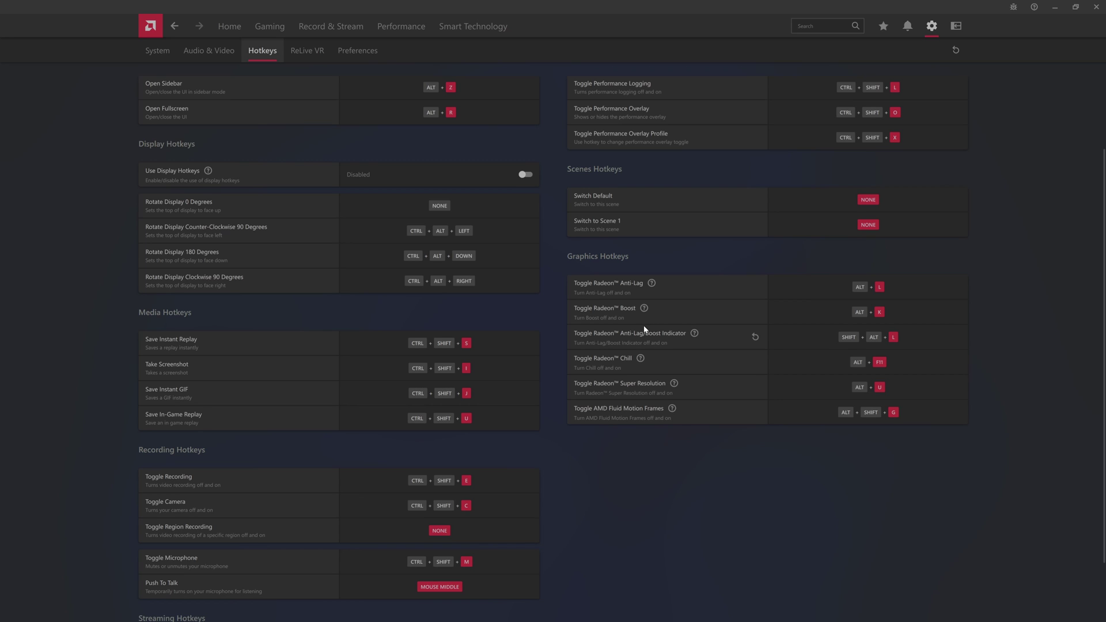
{"action": "scroll", "coordinate": [638, 331], "scroll_direction": "down", "scroll_amount": 2}
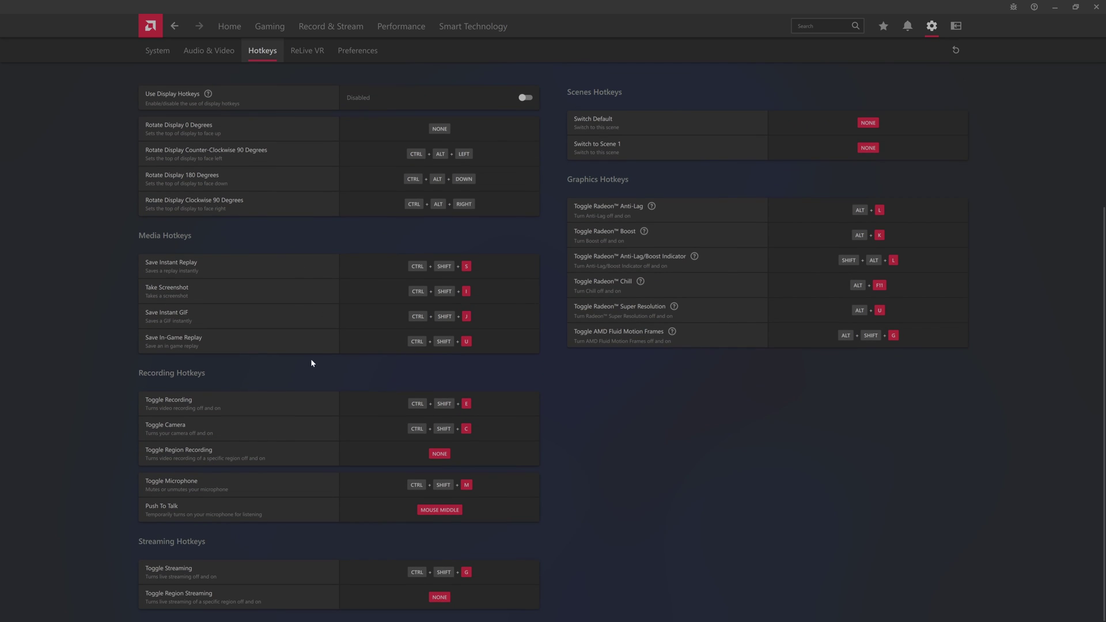
{"action": "scroll", "coordinate": [271, 254], "scroll_direction": "up", "scroll_amount": 4}
{"action": "scroll", "coordinate": [310, 345], "scroll_direction": "down", "scroll_amount": 4}
{"action": "scroll", "coordinate": [642, 246], "scroll_direction": "up", "scroll_amount": 4}
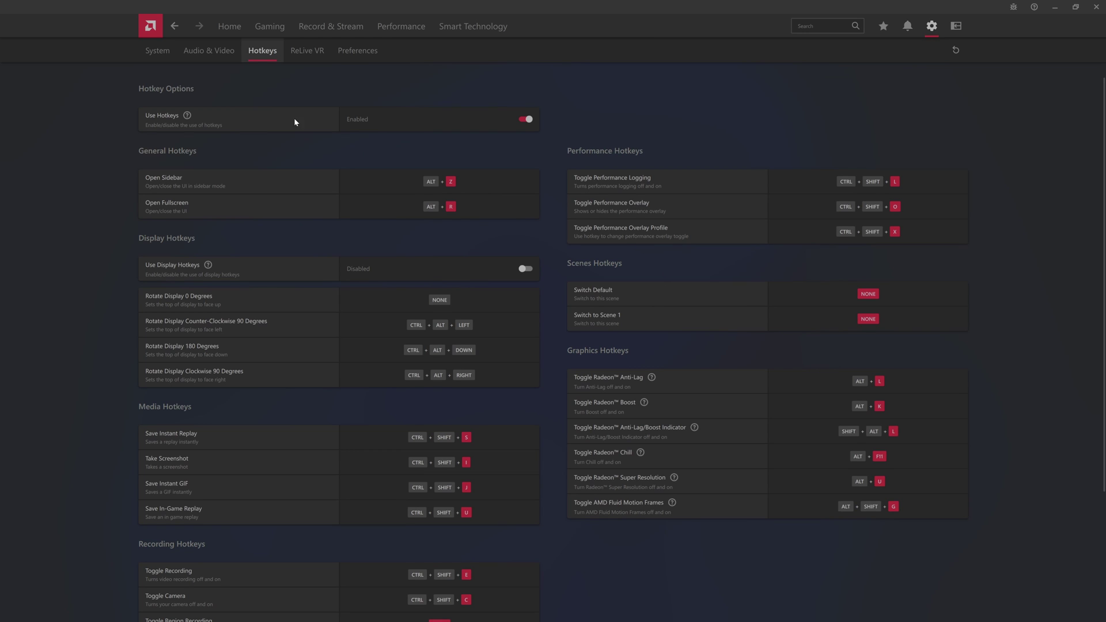
- Check the ReLive VR headset devices, then move on to the Preferences settings
{"action": "left_click", "coordinate": [298, 53]}
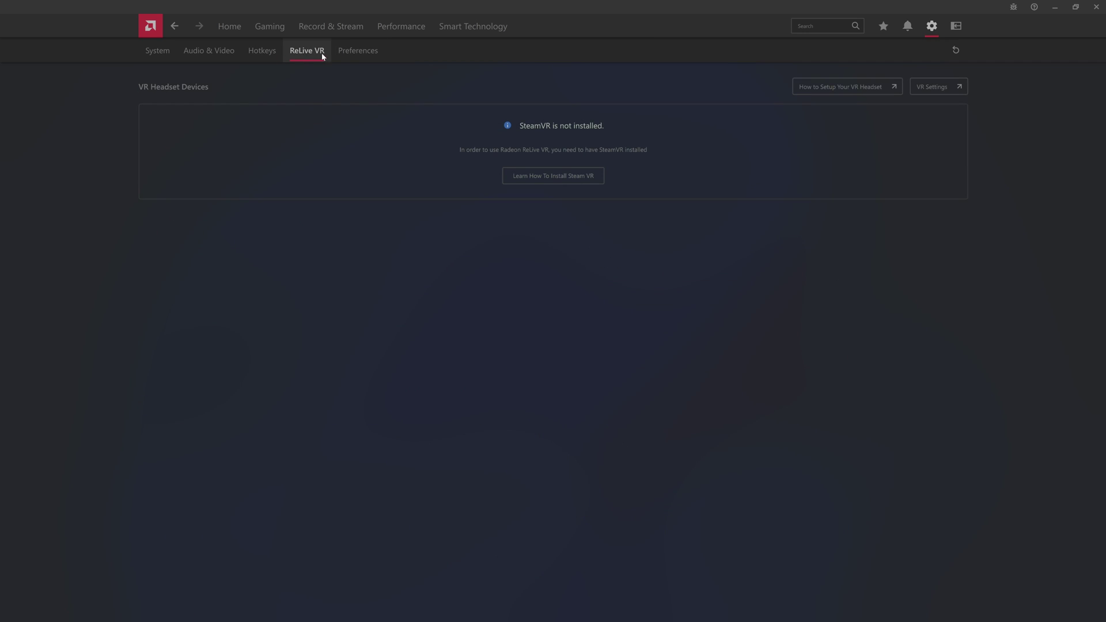
{"action": "left_click", "coordinate": [359, 53]}
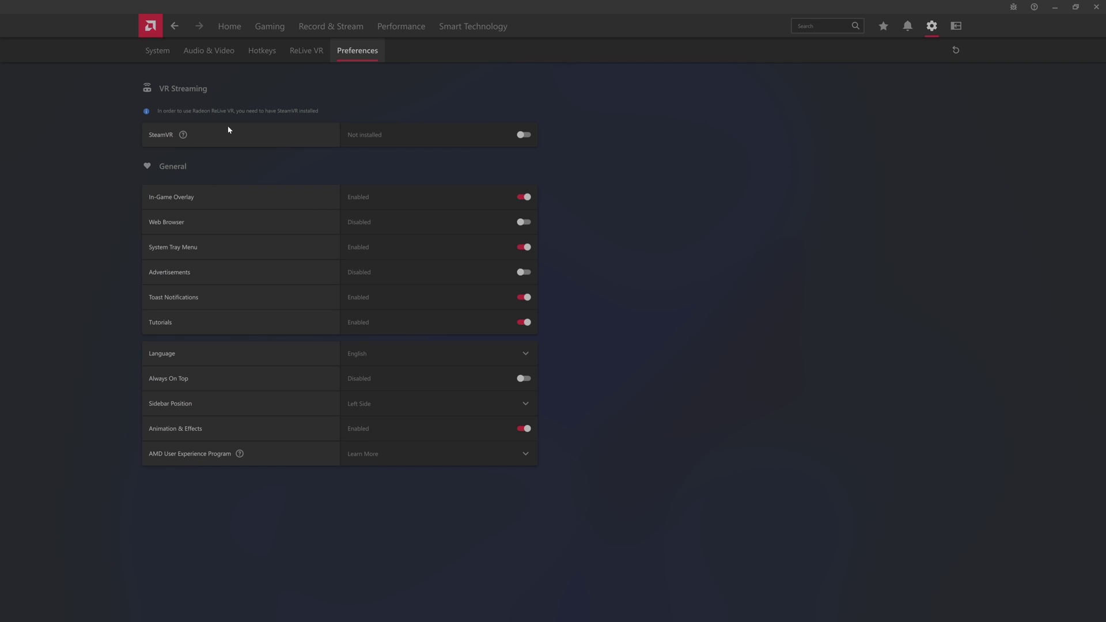
- Visit Home, return to Settings > Preferences, and check the Language list while keeping English
{"action": "left_click", "coordinate": [230, 29]}
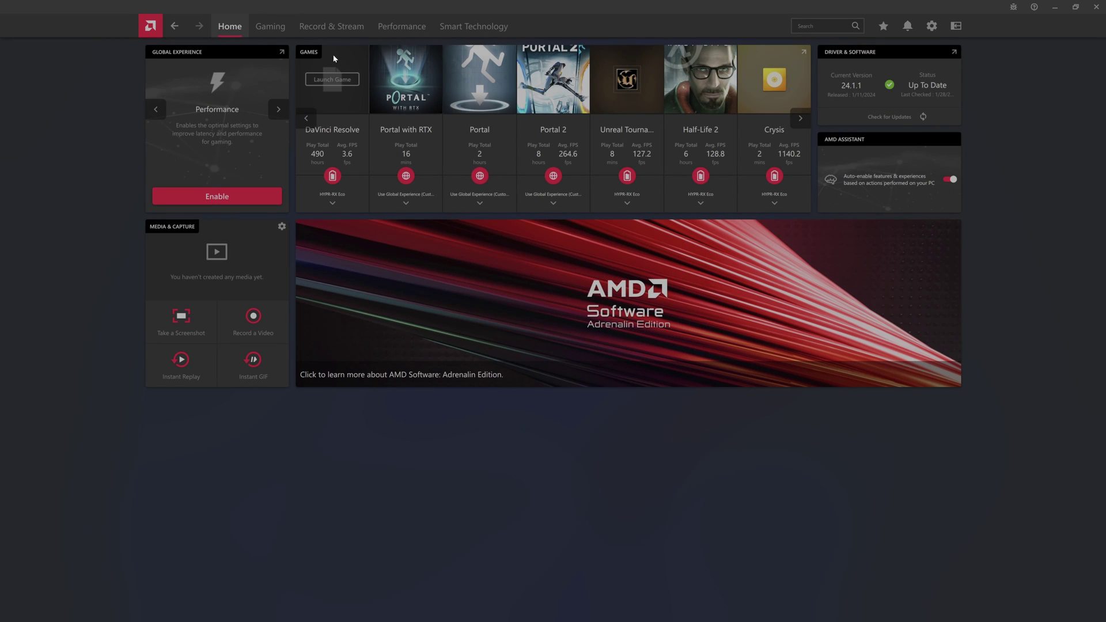
{"action": "left_click", "coordinate": [931, 26]}
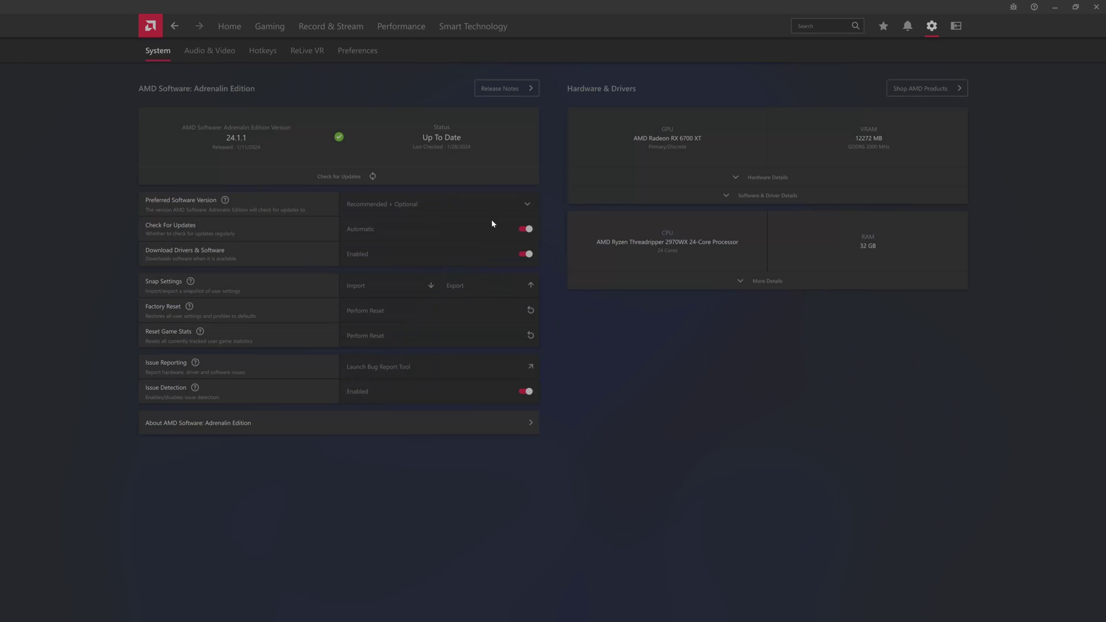
{"action": "left_click", "coordinate": [372, 50]}
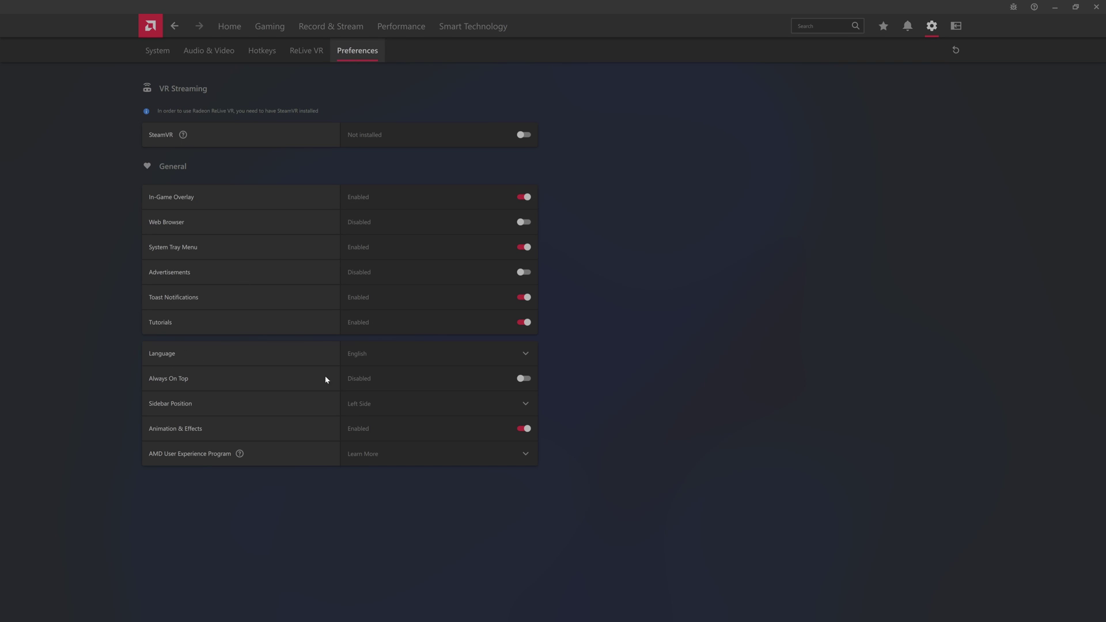
{"action": "left_click", "coordinate": [525, 356]}
{"action": "left_click", "coordinate": [525, 356]}
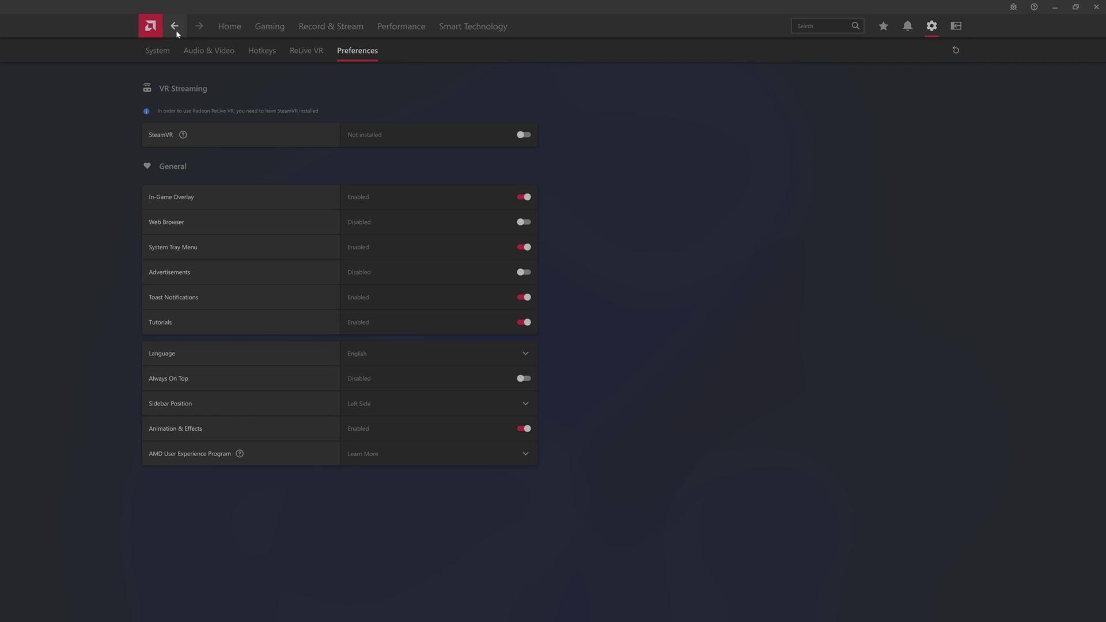
- On Home, cycle the Global Experience preset through Quality and HYPR-RX Eco
{"action": "left_click", "coordinate": [229, 27]}
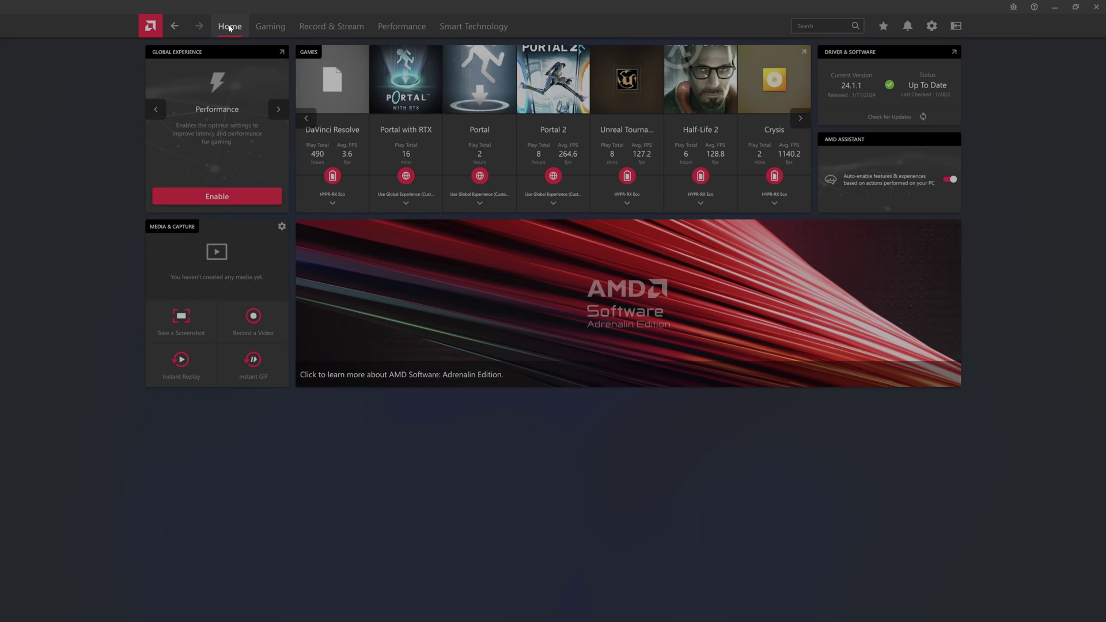
{"action": "left_click", "coordinate": [277, 115]}
{"action": "left_click", "coordinate": [277, 115]}
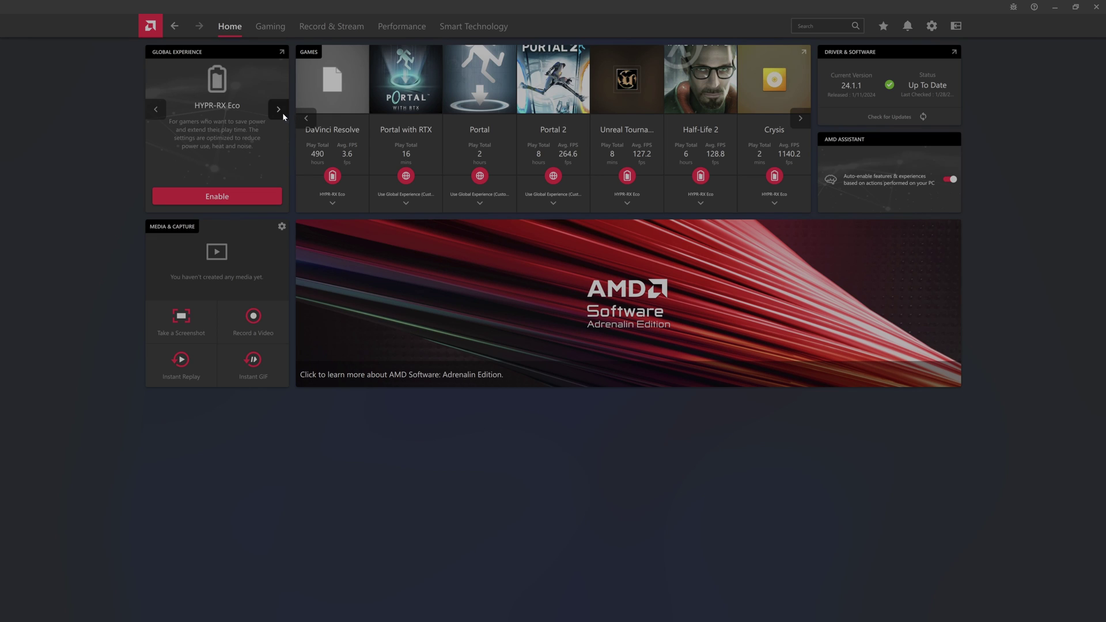
- Browse the Gaming > Graphics global options, including Radeon Chill at 48–144 FPS
{"action": "left_click", "coordinate": [278, 32]}
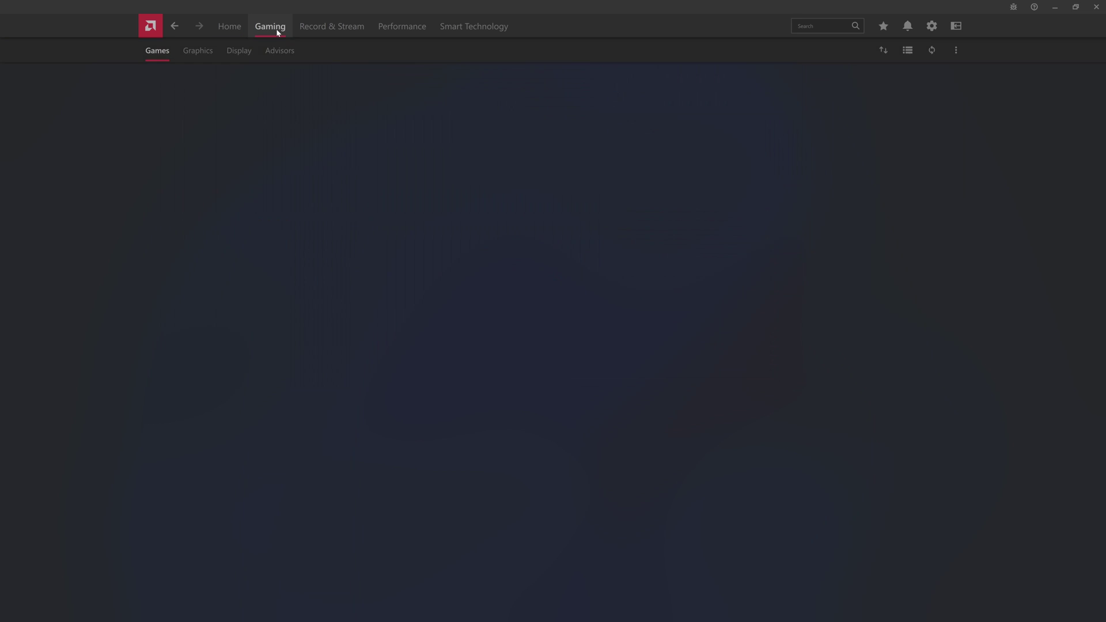
{"action": "left_click", "coordinate": [194, 53]}
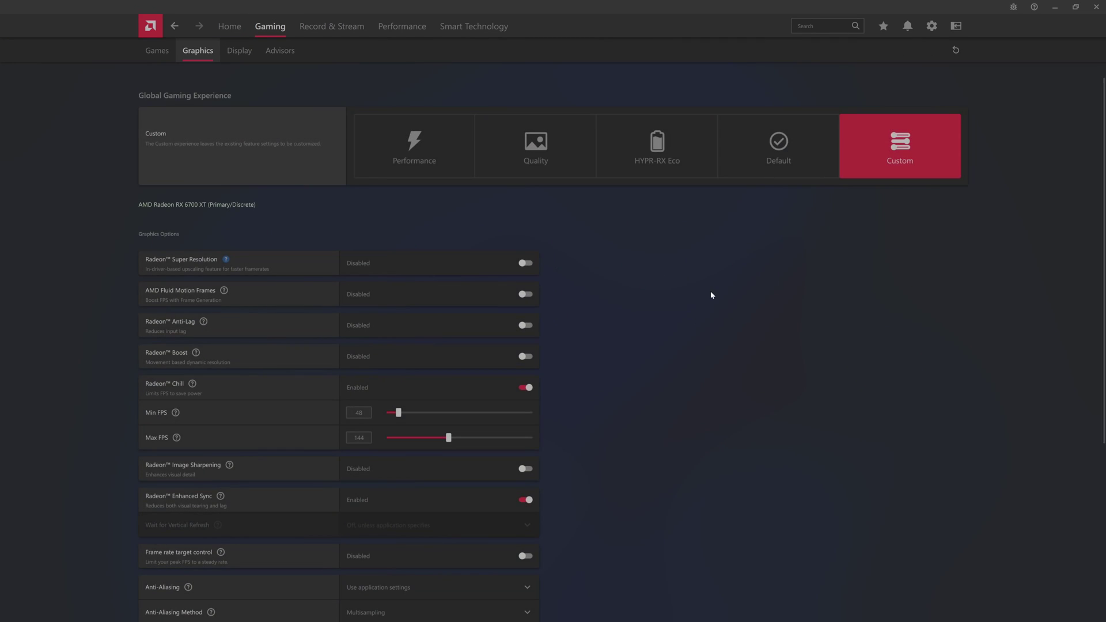
{"action": "scroll", "coordinate": [708, 302], "scroll_direction": "down", "scroll_amount": 1}
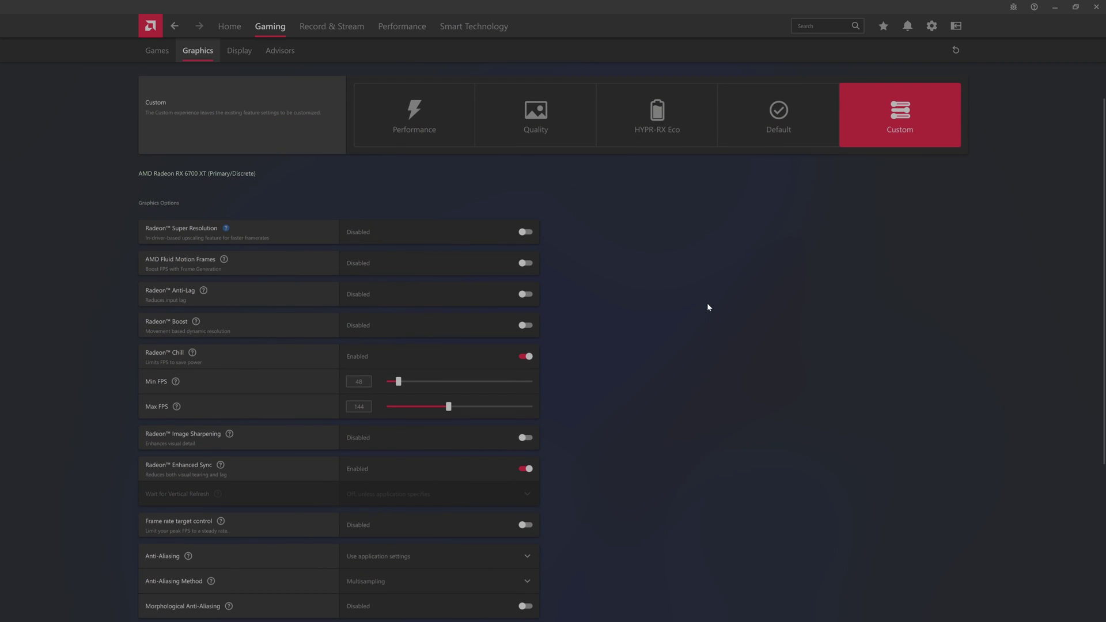
{"action": "scroll", "coordinate": [613, 343], "scroll_direction": "down", "scroll_amount": 6}
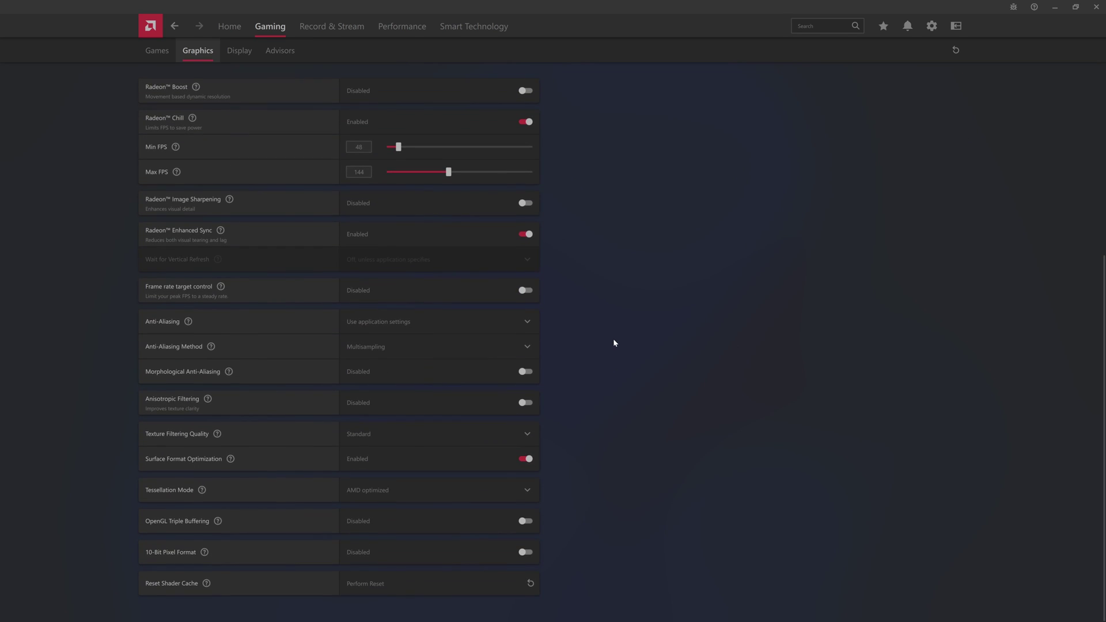
{"action": "scroll", "coordinate": [596, 309], "scroll_direction": "up", "scroll_amount": 7}
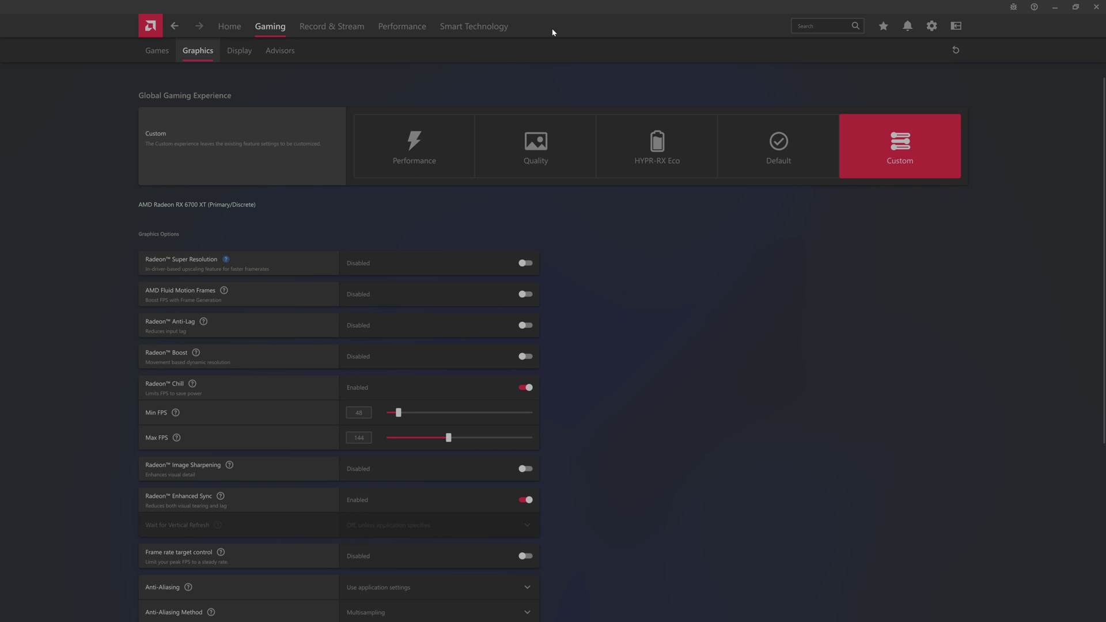
- Go back to the Home dashboard showing the games library and Performance global experience
{"action": "left_click", "coordinate": [231, 29]}
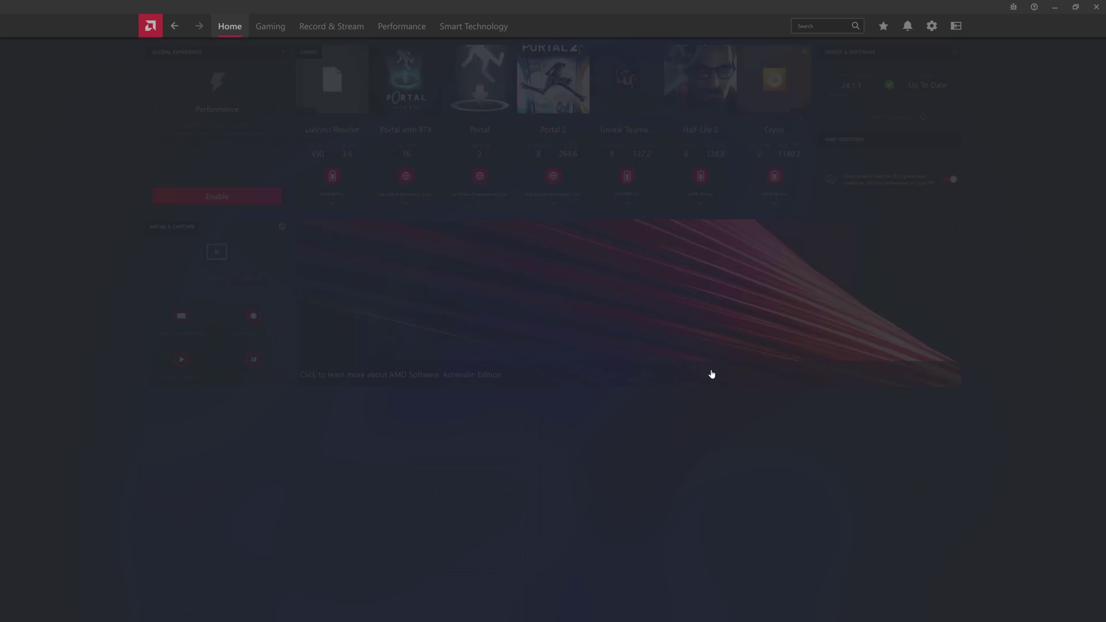